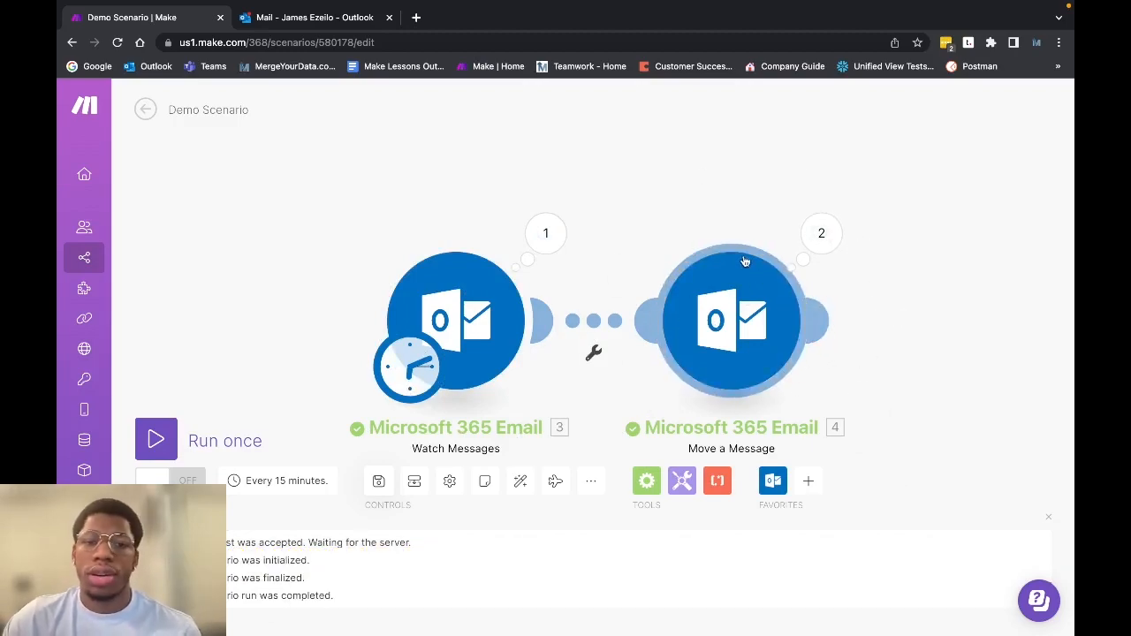
Inspect the Watch Messages module's output from the last run and collapse Bundle 1 and Bundle 2.
left_click(541, 234)
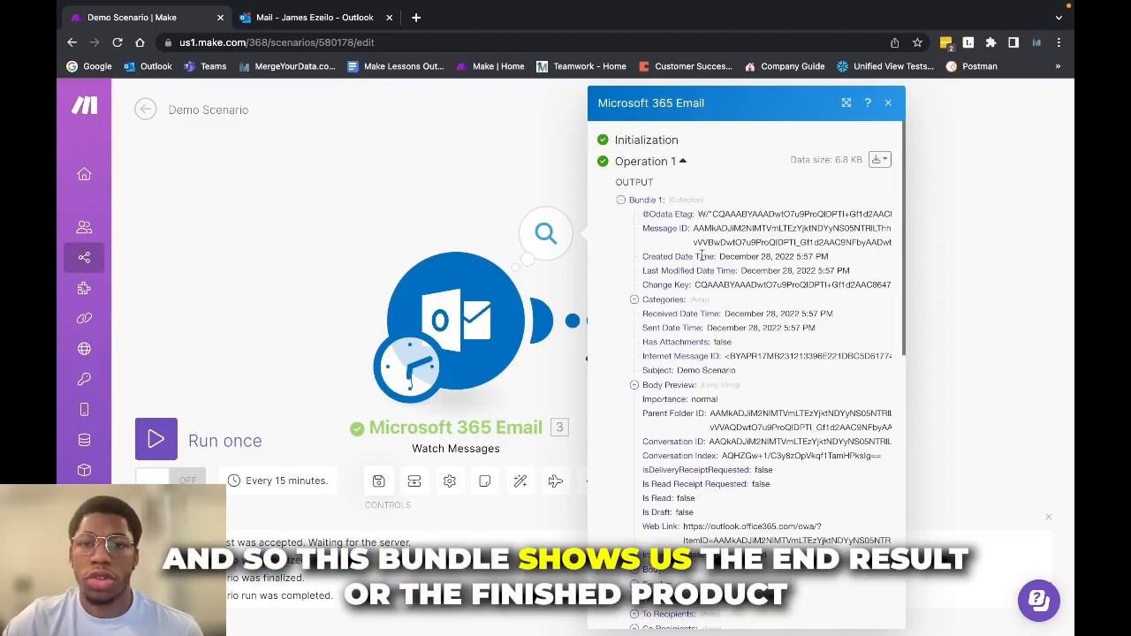
scroll(704, 270, "down", 1)
scroll(704, 269, "down", 1)
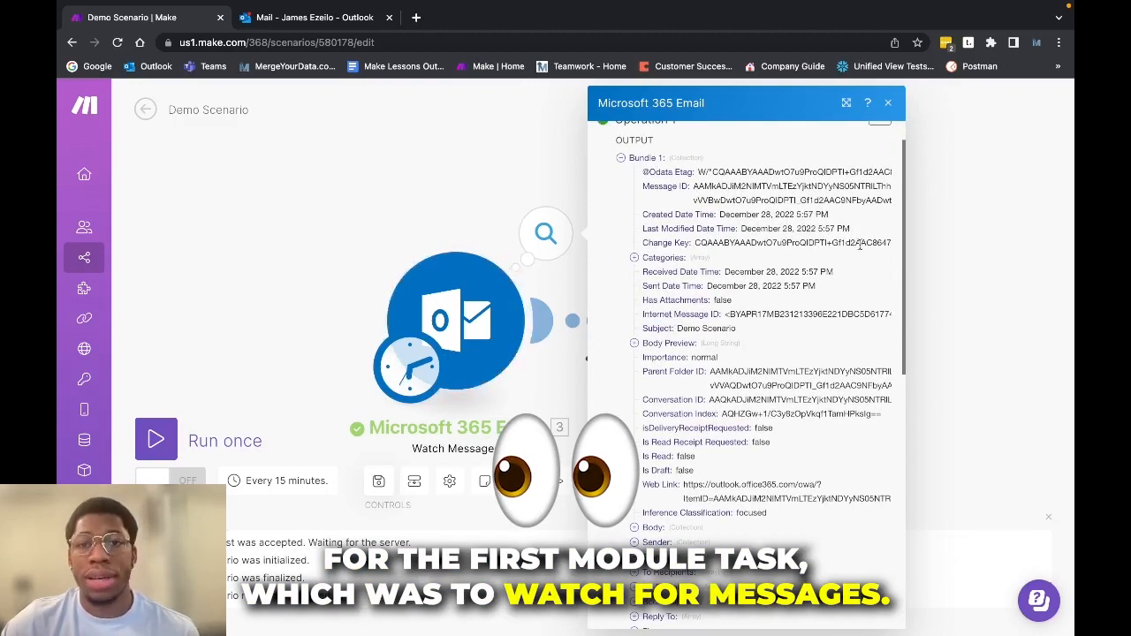
left_click(643, 157)
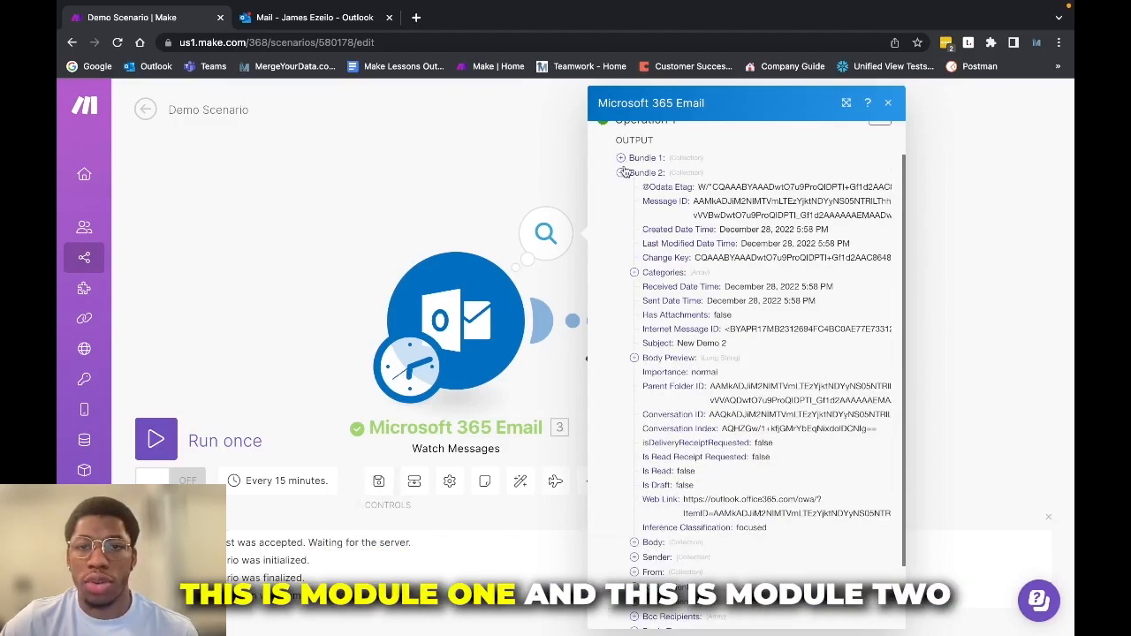
left_click(622, 173)
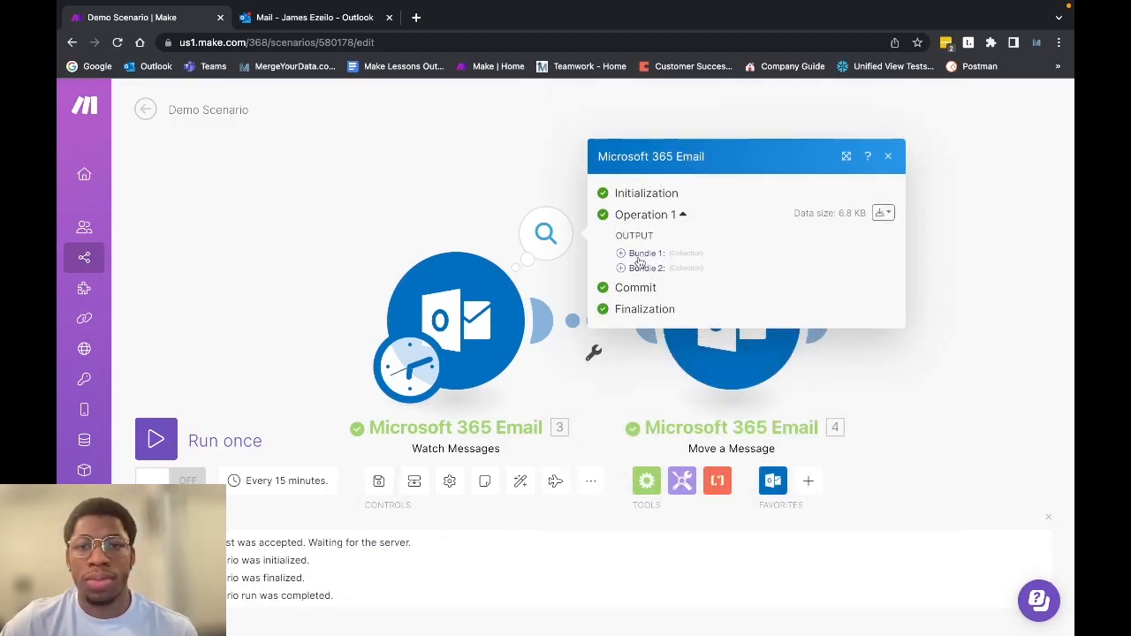
Set the Watch Messages module's limit to 1, save the settings and run the scenario once.
left_click(455, 320)
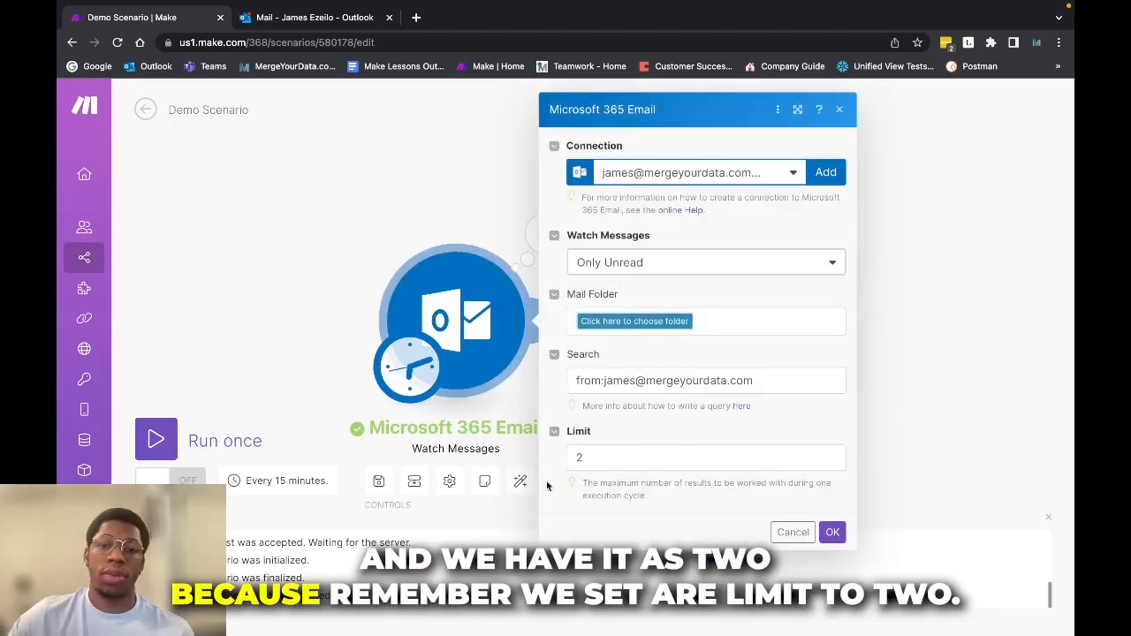
left_click(638, 457)
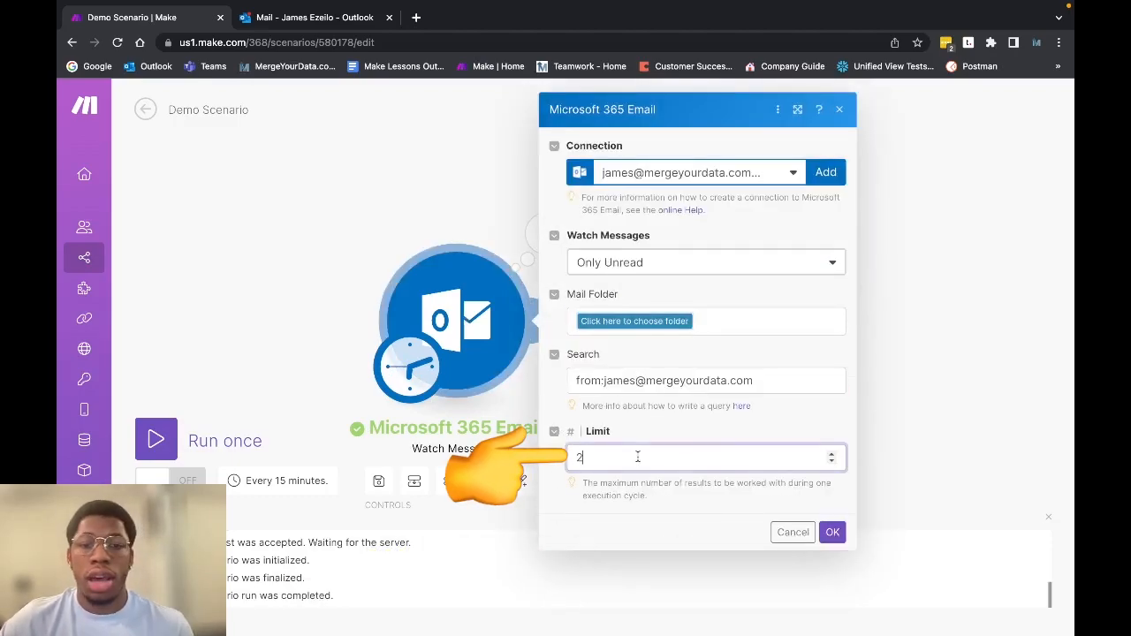
key("BackSpace")
type("1")
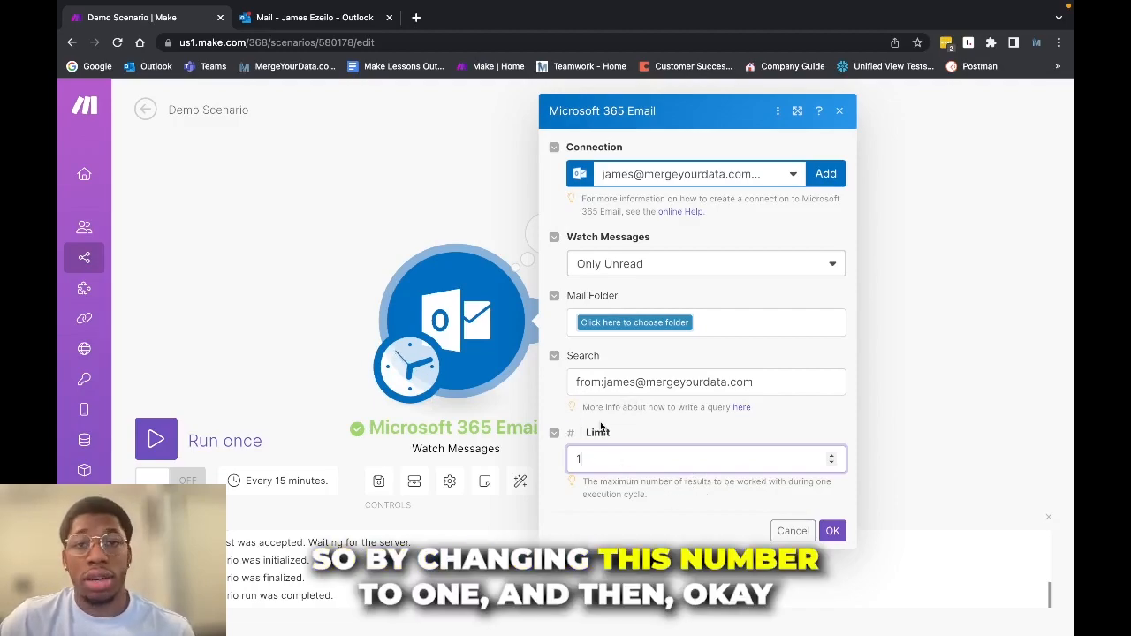
left_click(833, 531)
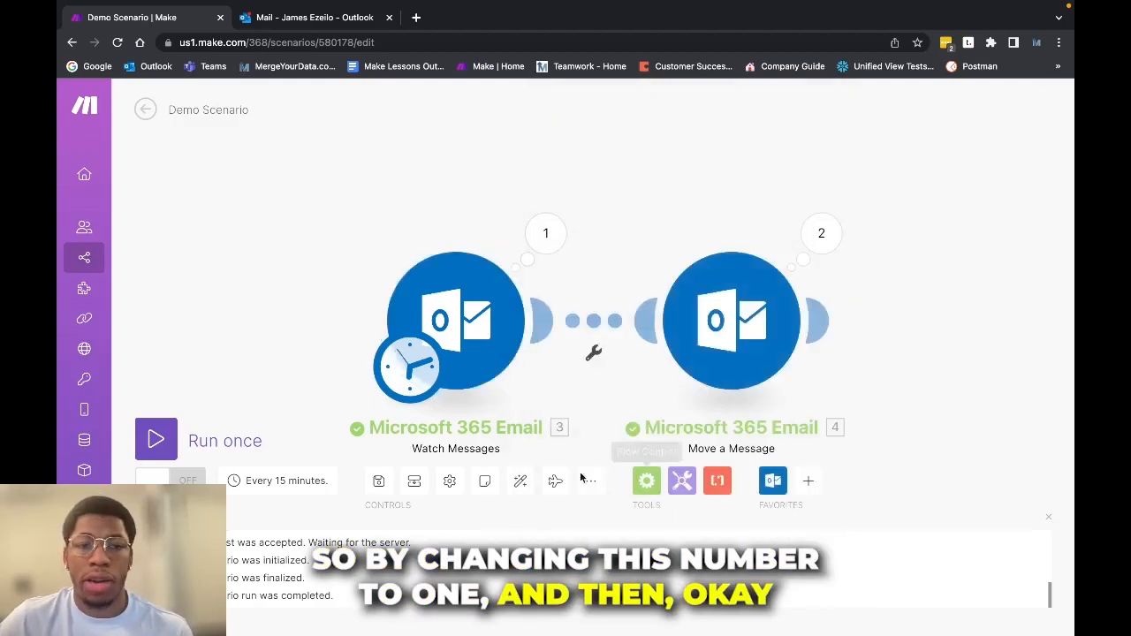
left_click(198, 441)
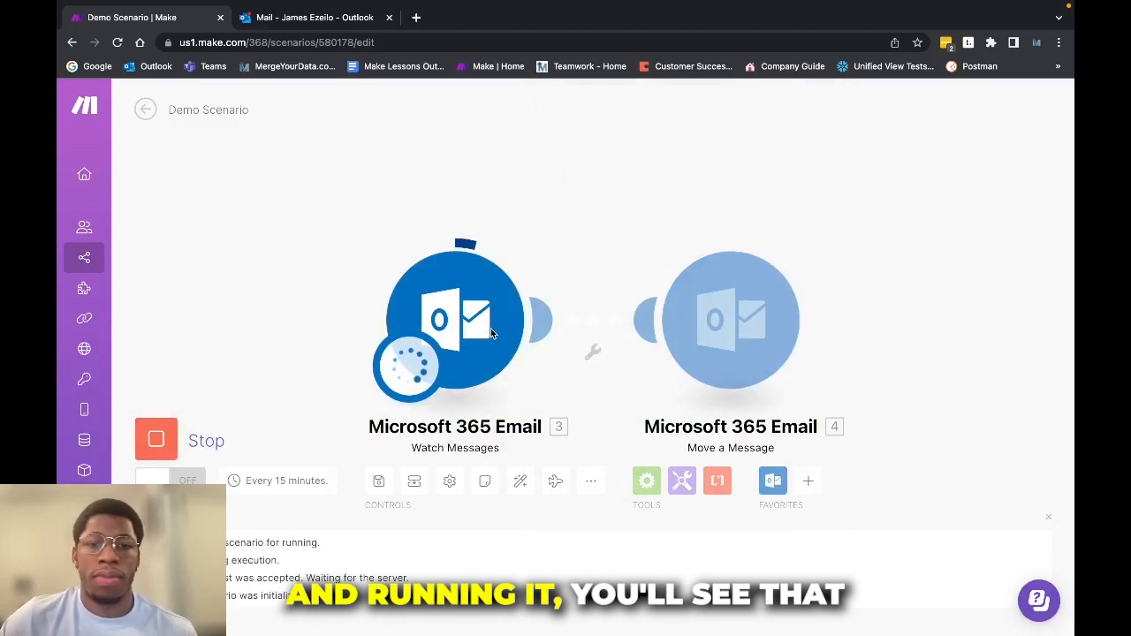
Inspect the output bundle that the Watch Messages module returned in the new run.
left_click(545, 233)
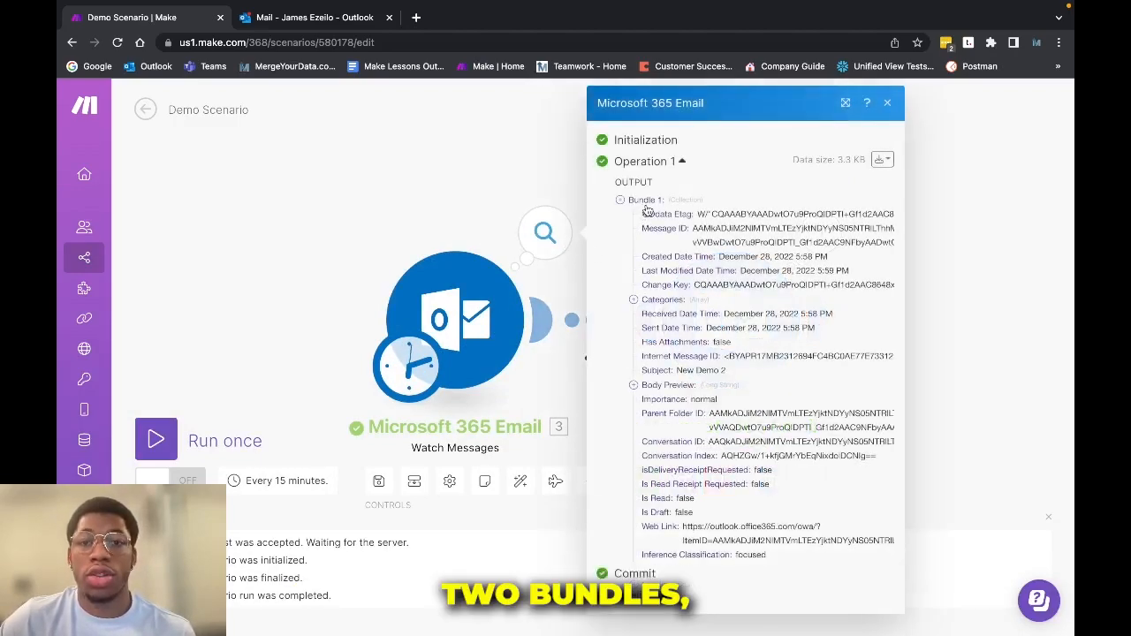
left_click(645, 203)
left_click(636, 263)
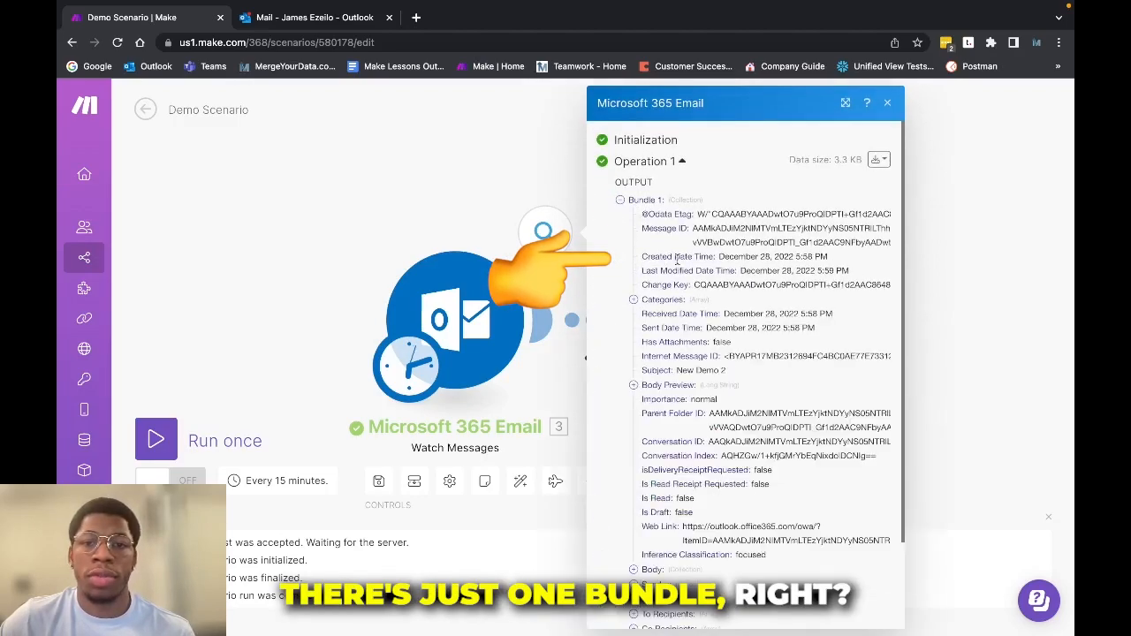
scroll(703, 258, "down", 1)
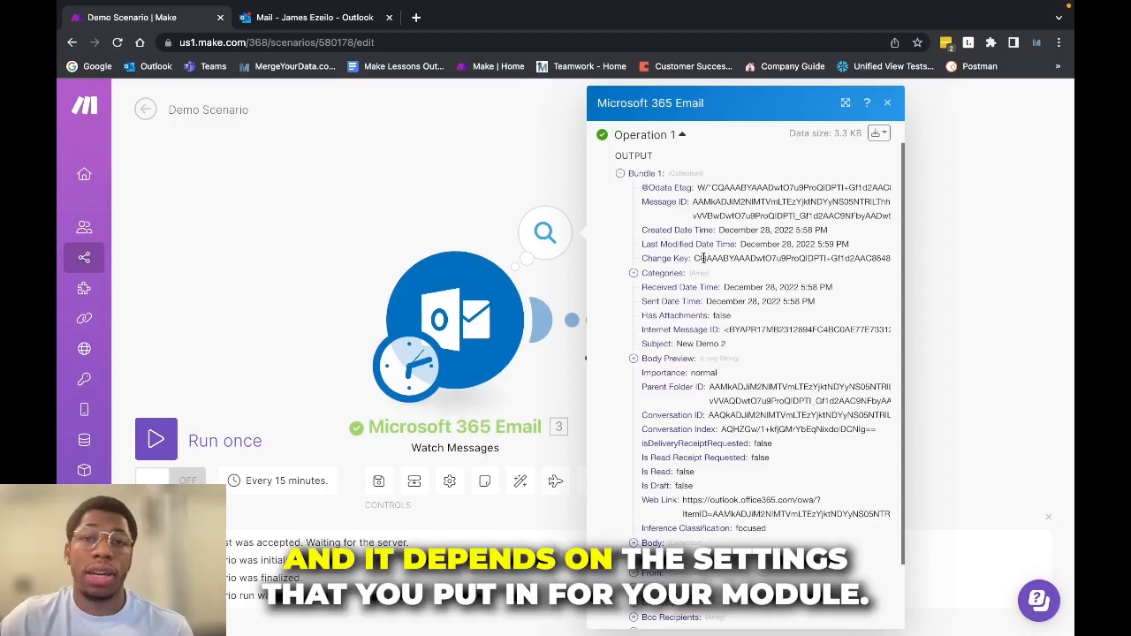
scroll(727, 268, "down", 3)
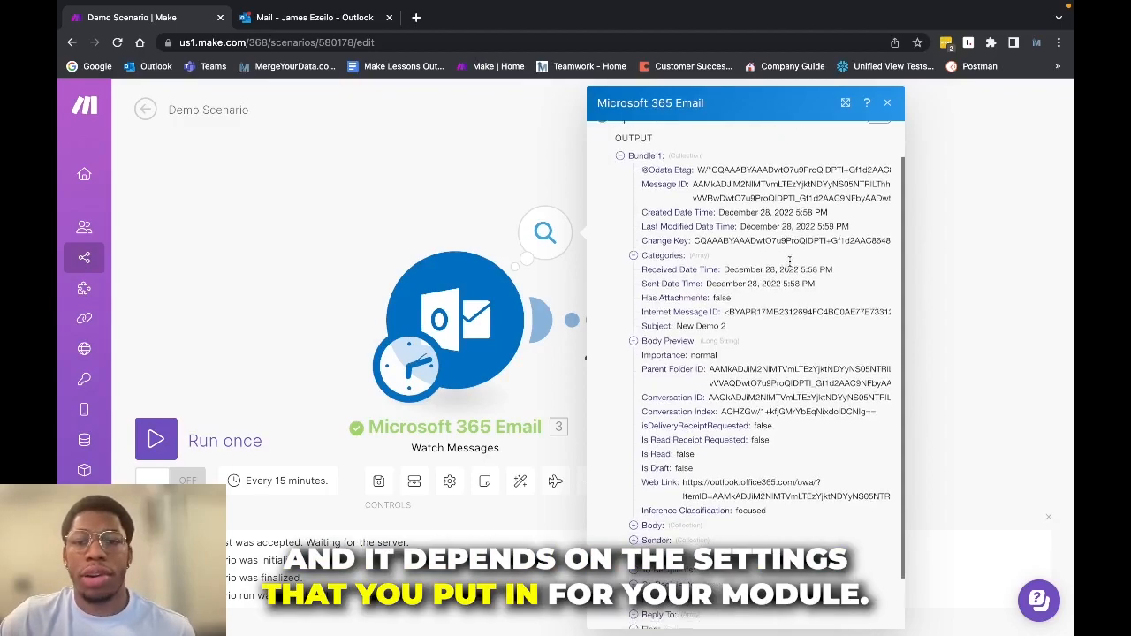
scroll(789, 261, "up", 4)
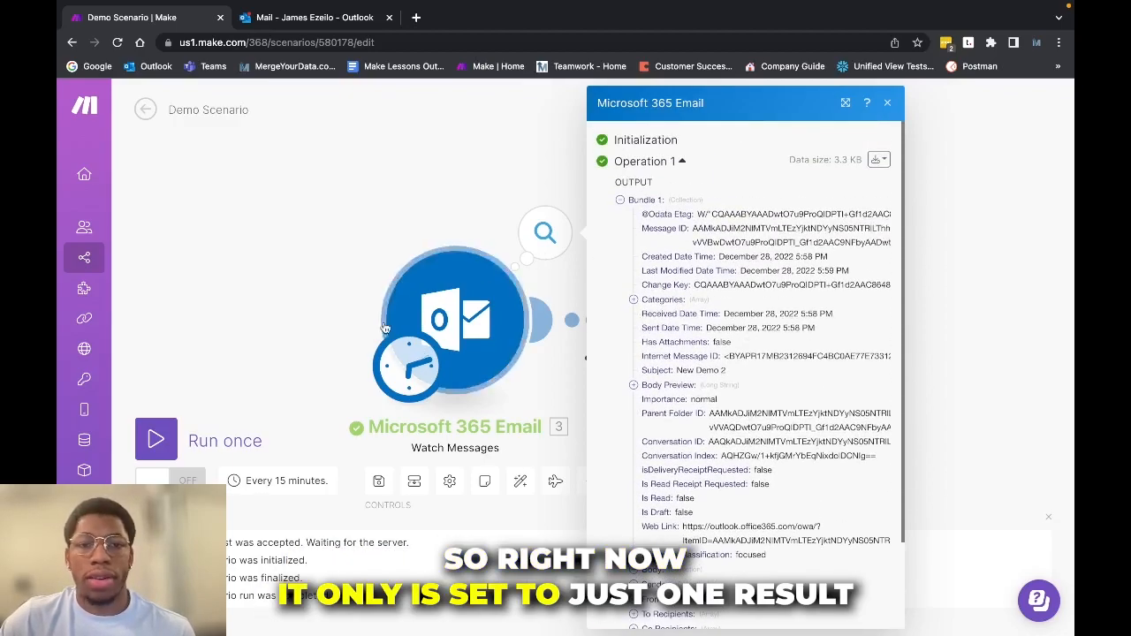
Check the limit in the Watch Messages module's settings and close them.
left_click(499, 292)
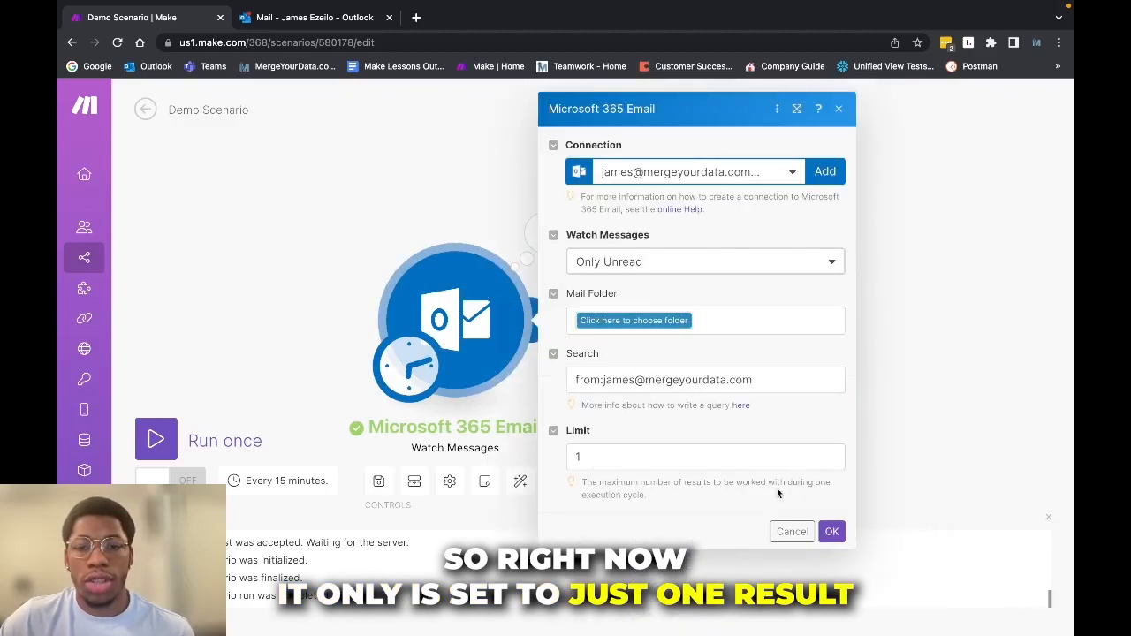
left_click(832, 531)
left_click(568, 243)
left_click(455, 163)
left_click(536, 230)
left_click(537, 223)
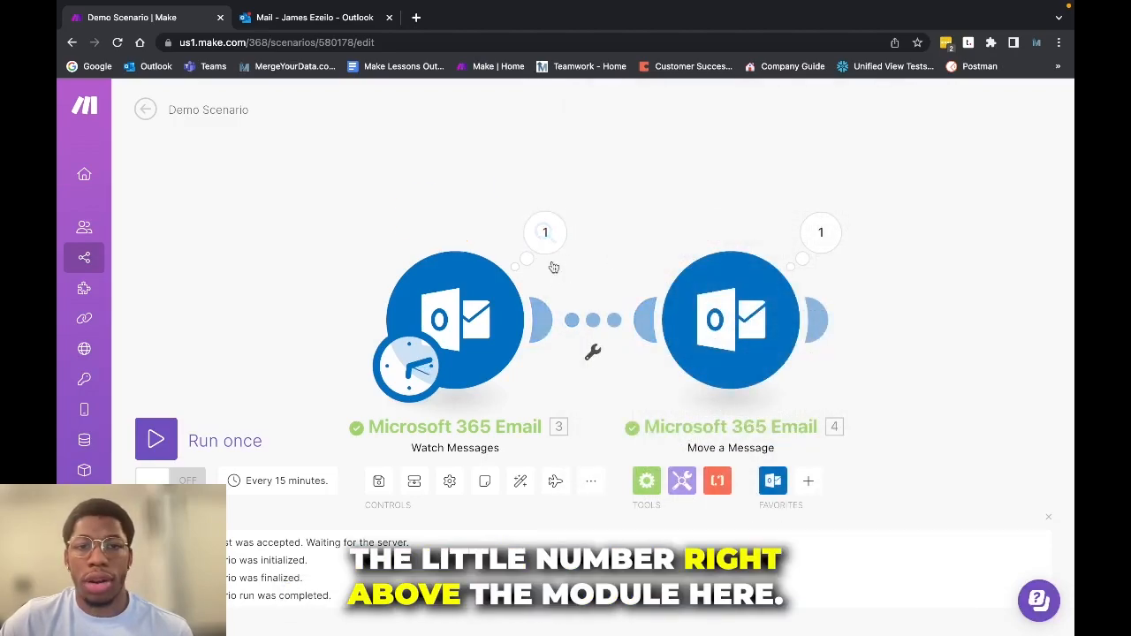
Reopen the Watch Messages output and review Bundle 1's fields, including its message ID and its created, received and sent times.
left_click(545, 233)
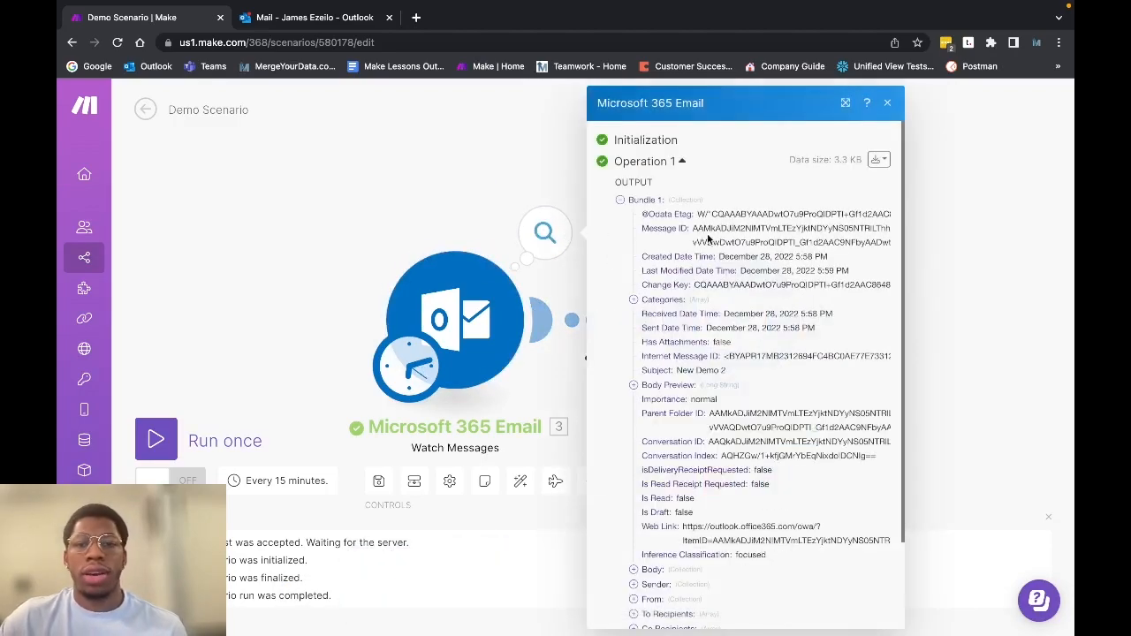
scroll(731, 270, "down", 2)
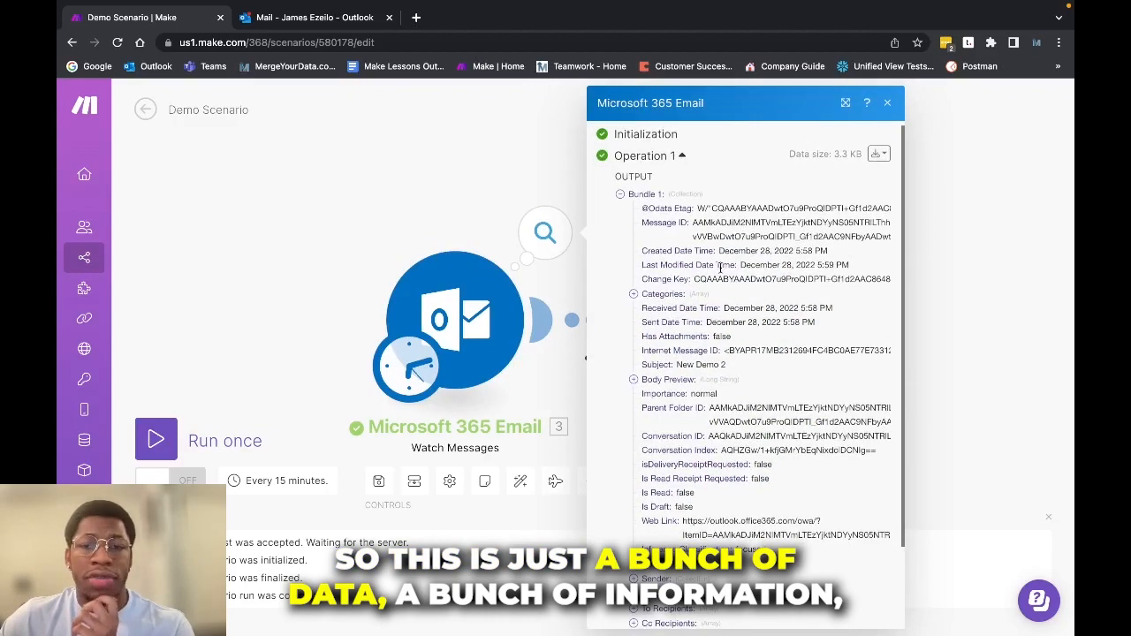
scroll(722, 270, "down", 3)
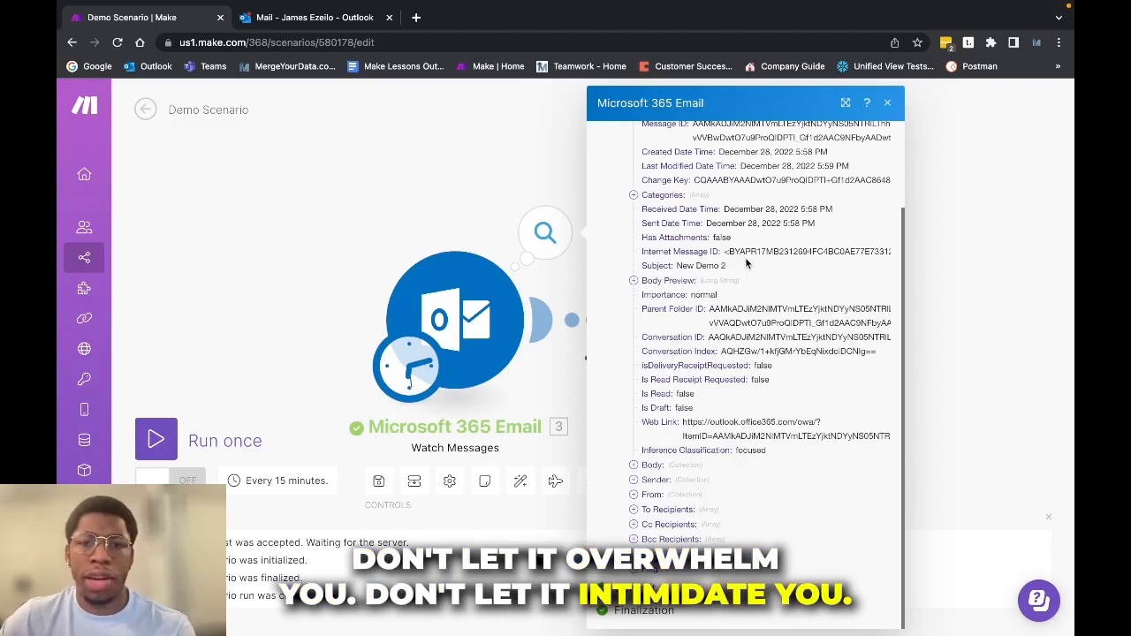
scroll(762, 291, "up", 3)
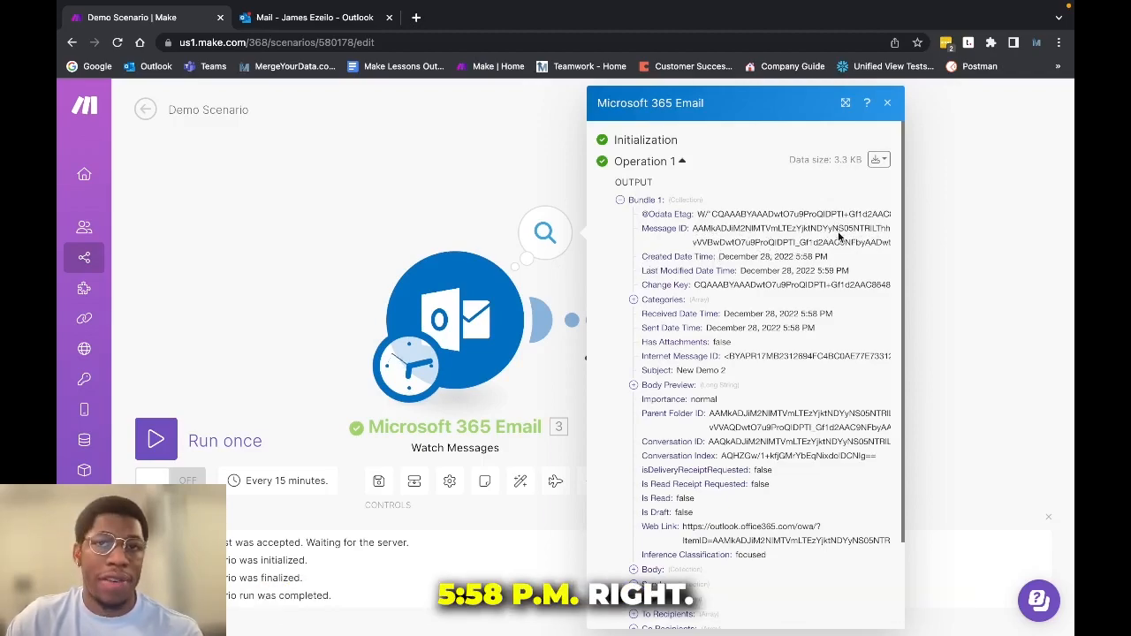
scroll(721, 269, "down", 1)
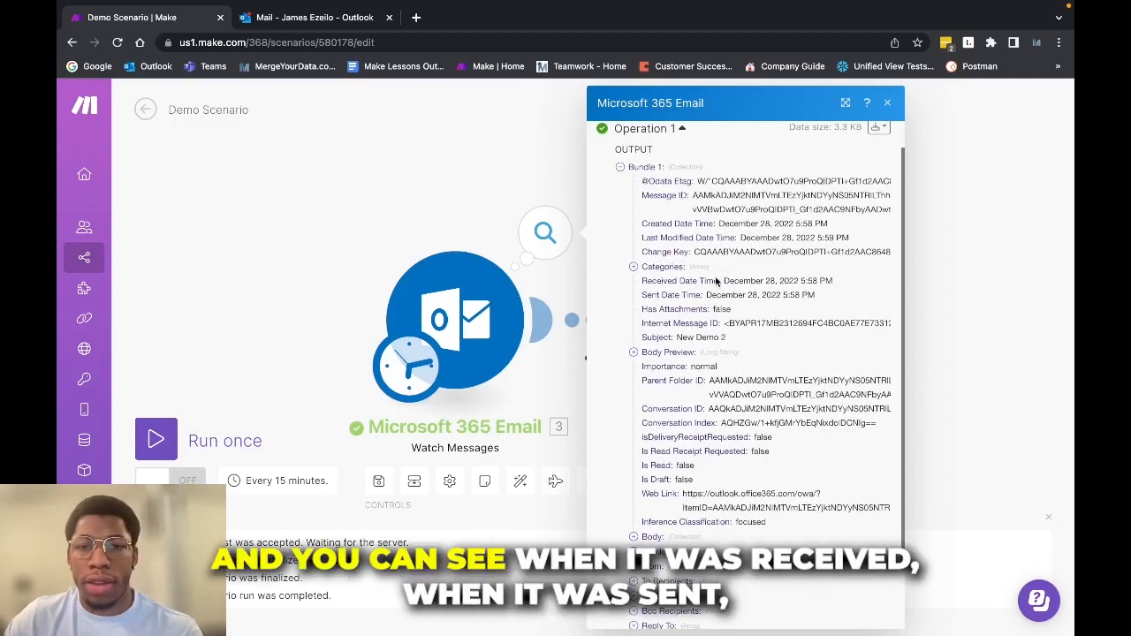
Expand Bundle 1's body preview to read the email text, collapse it again and close the output.
left_click(665, 354)
scroll(665, 354, "down", 1)
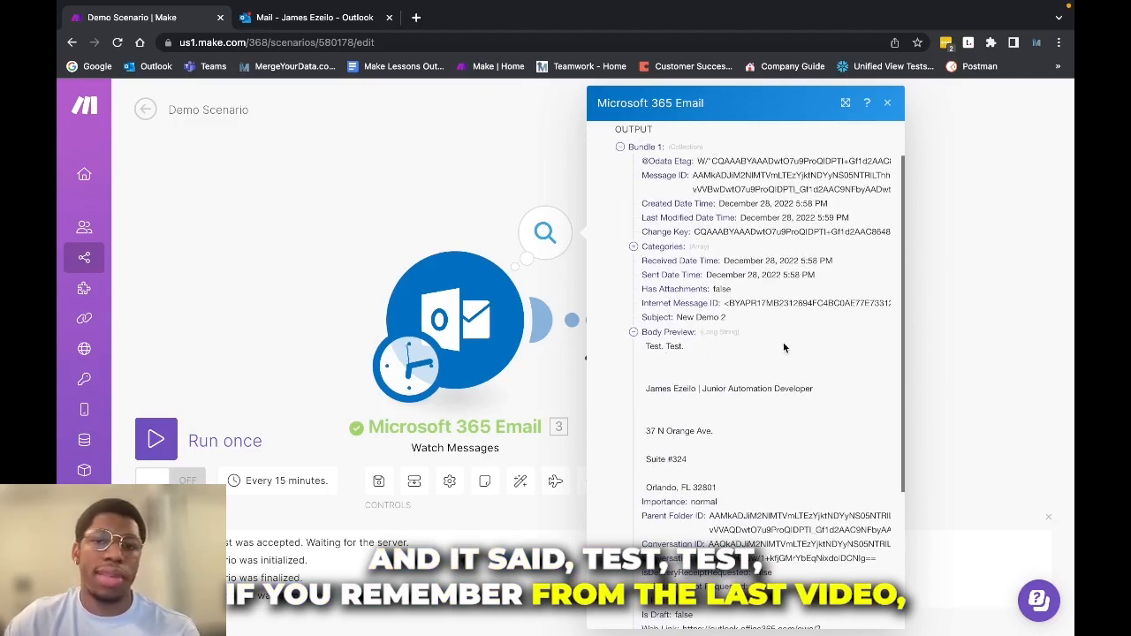
left_click(655, 334)
scroll(699, 318, "down", 2)
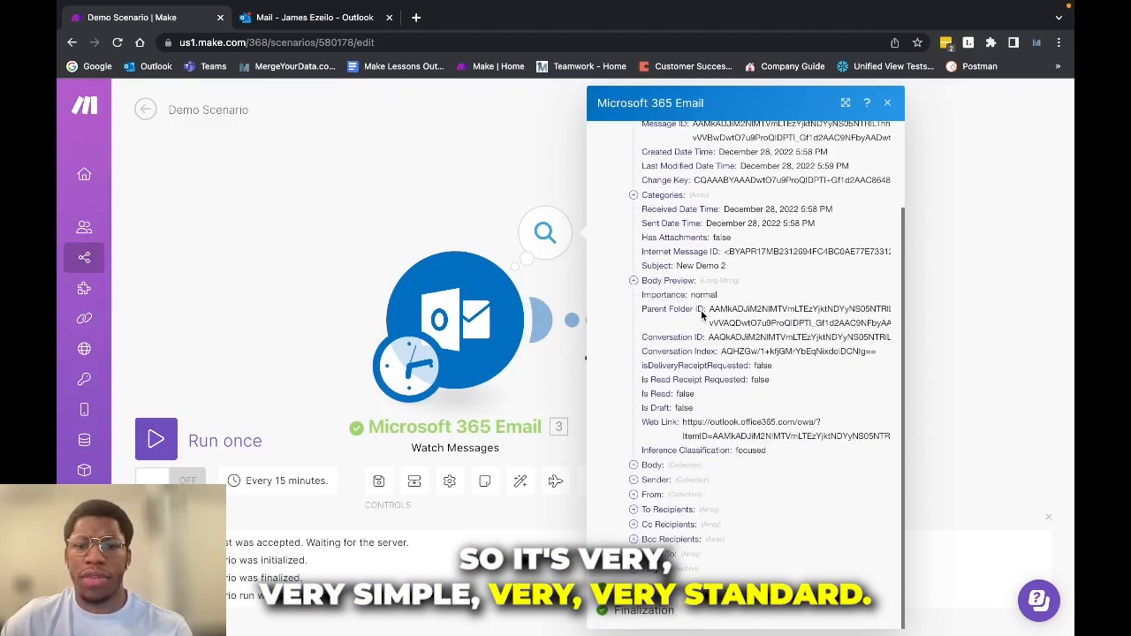
scroll(721, 331, "up", 3)
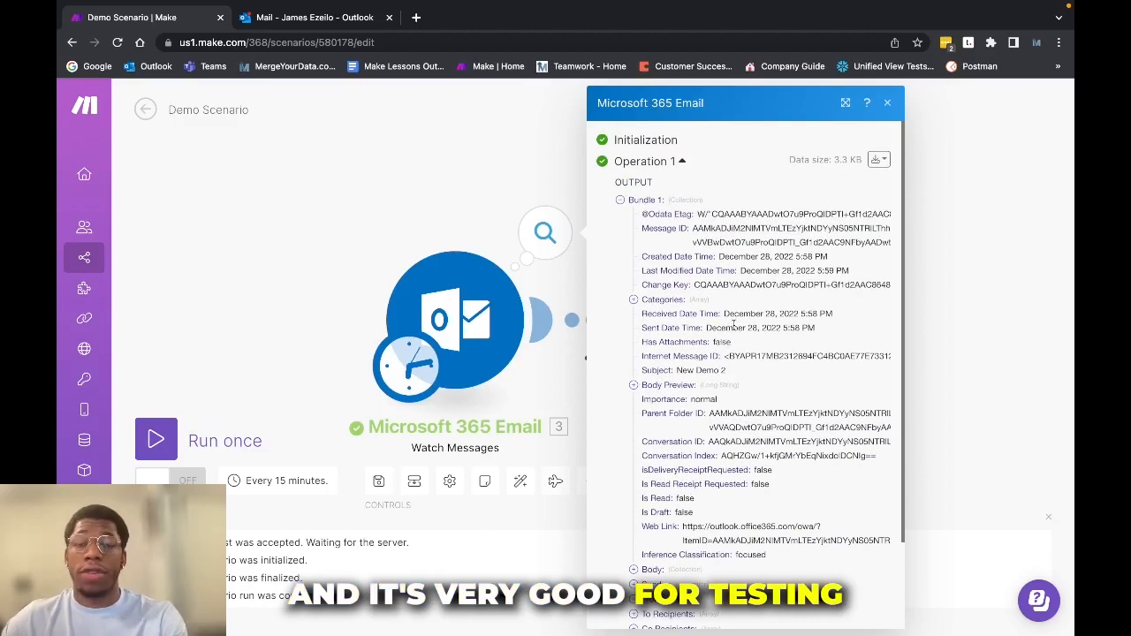
left_click(891, 105)
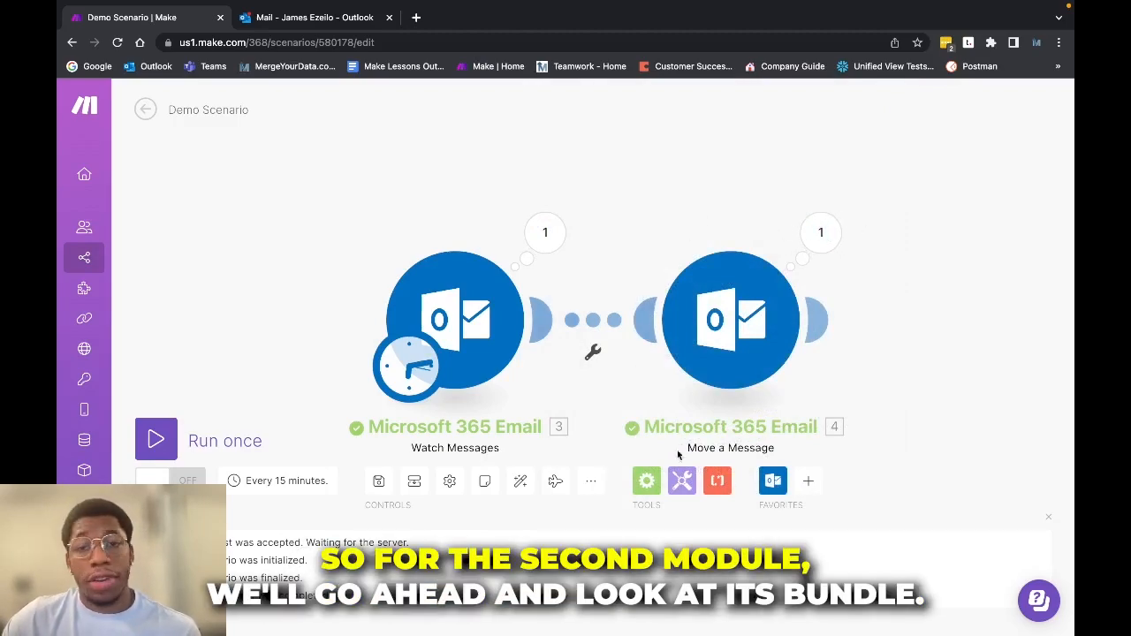
Inspect the Move a Message module's input and output bundles, then close the results.
left_click(821, 233)
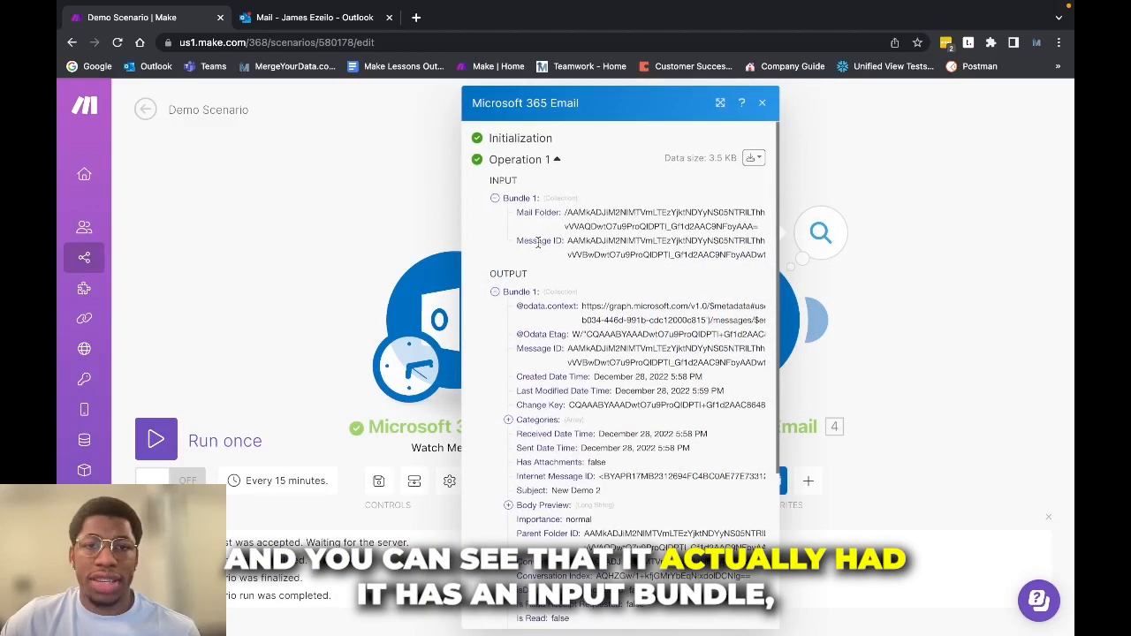
scroll(539, 230, "down", 1)
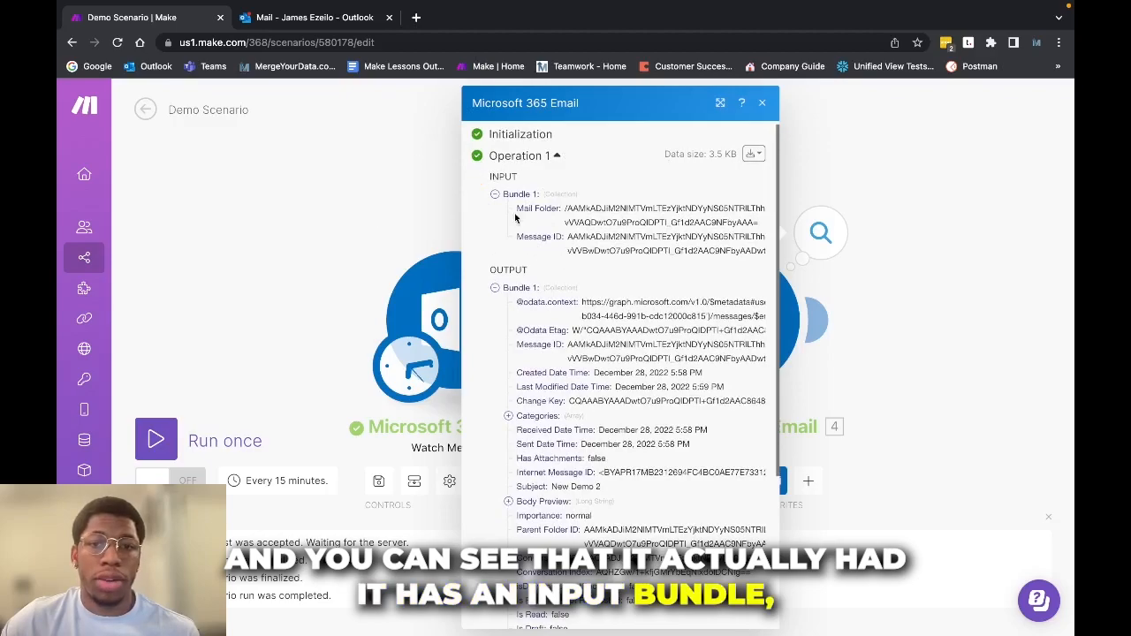
left_click(379, 213)
Highlight the Message ID in the Watch Messages output bundle and compare it with the Move a Message results.
left_click(543, 234)
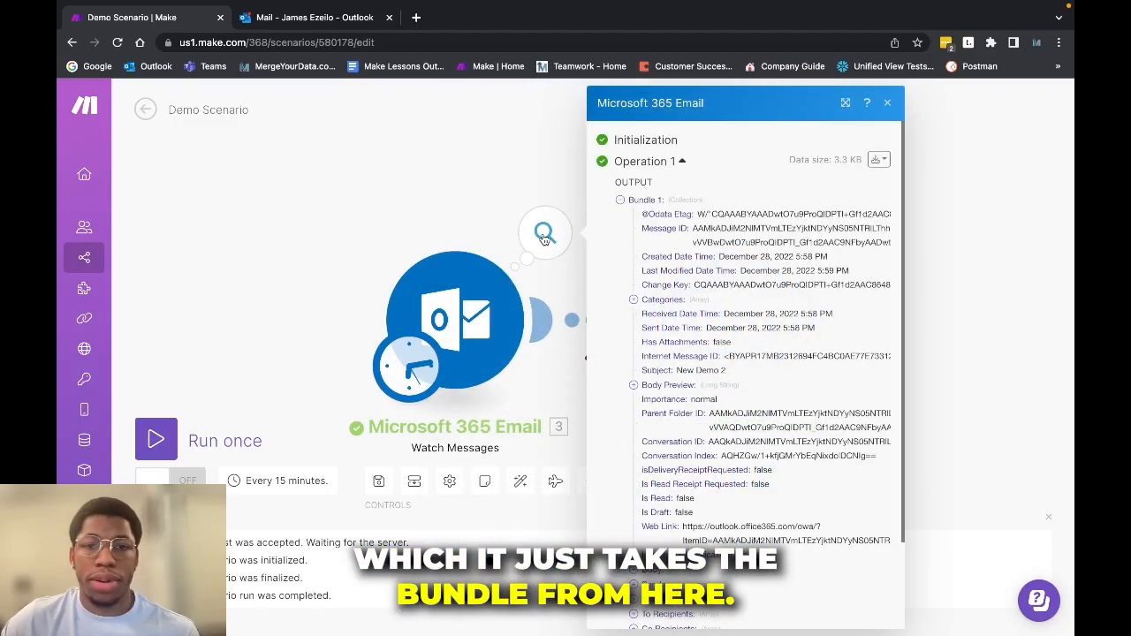
scroll(665, 256, "down", 2)
left_click_drag(694, 205, 873, 219)
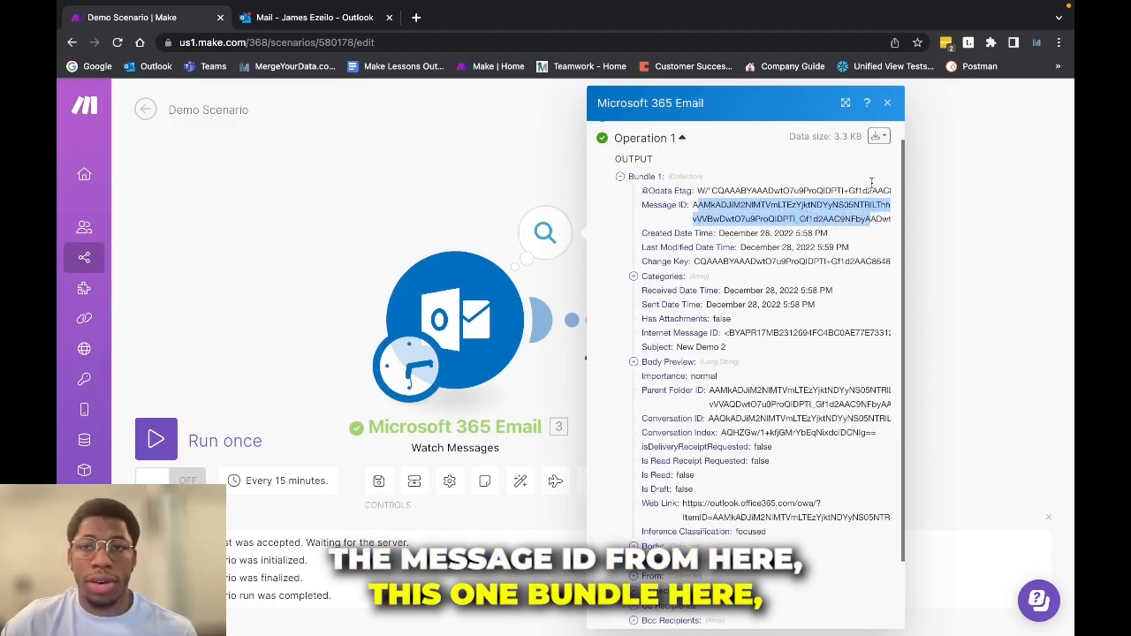
left_click(888, 106)
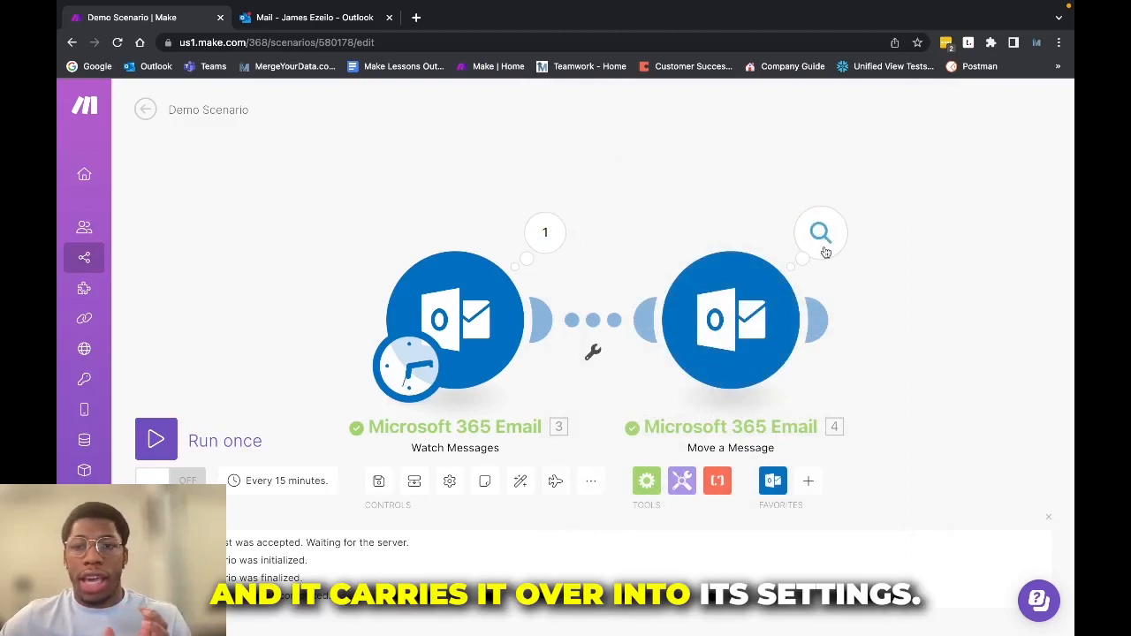
left_click(822, 250)
left_click(350, 218)
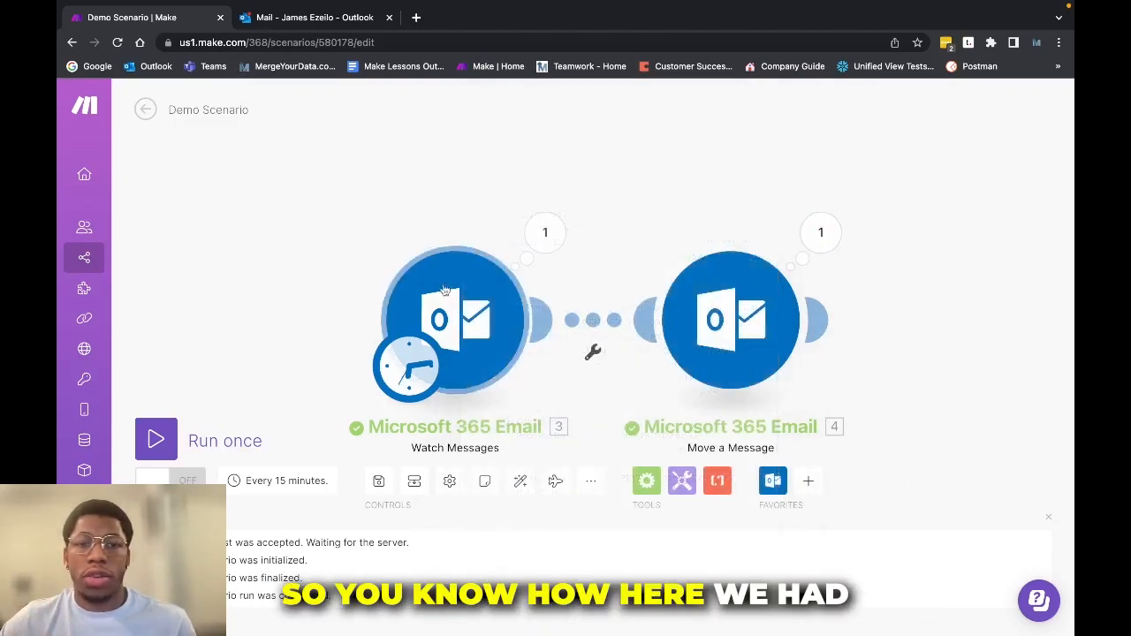
Review the search query in the Watch Messages settings and the mapped Message ID in the Move a Message settings.
left_click(445, 296)
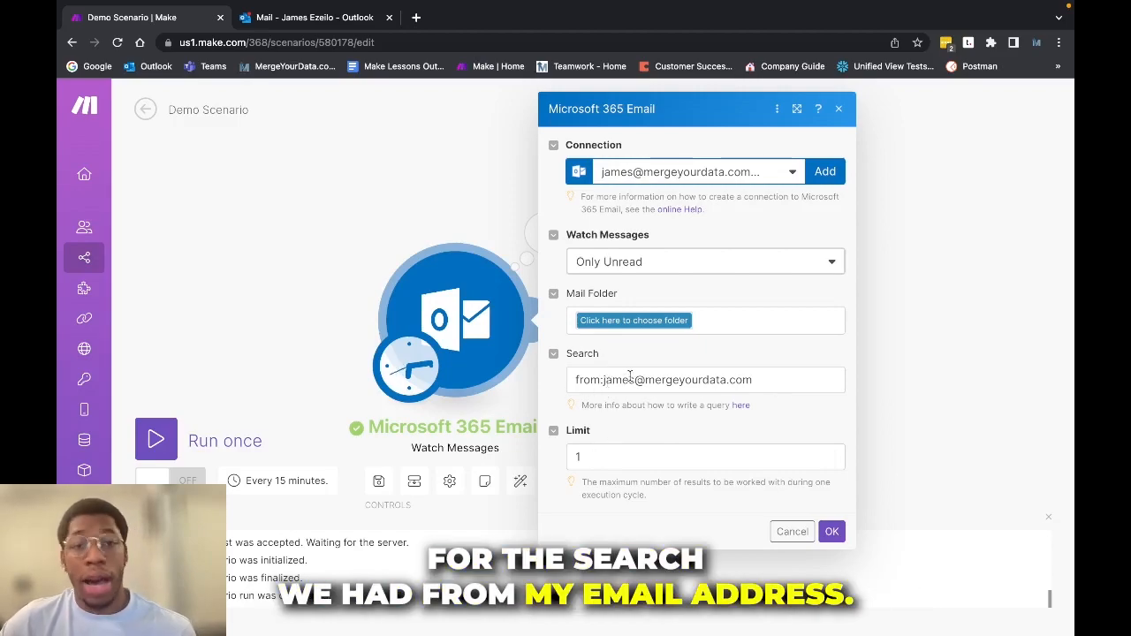
left_click(832, 531)
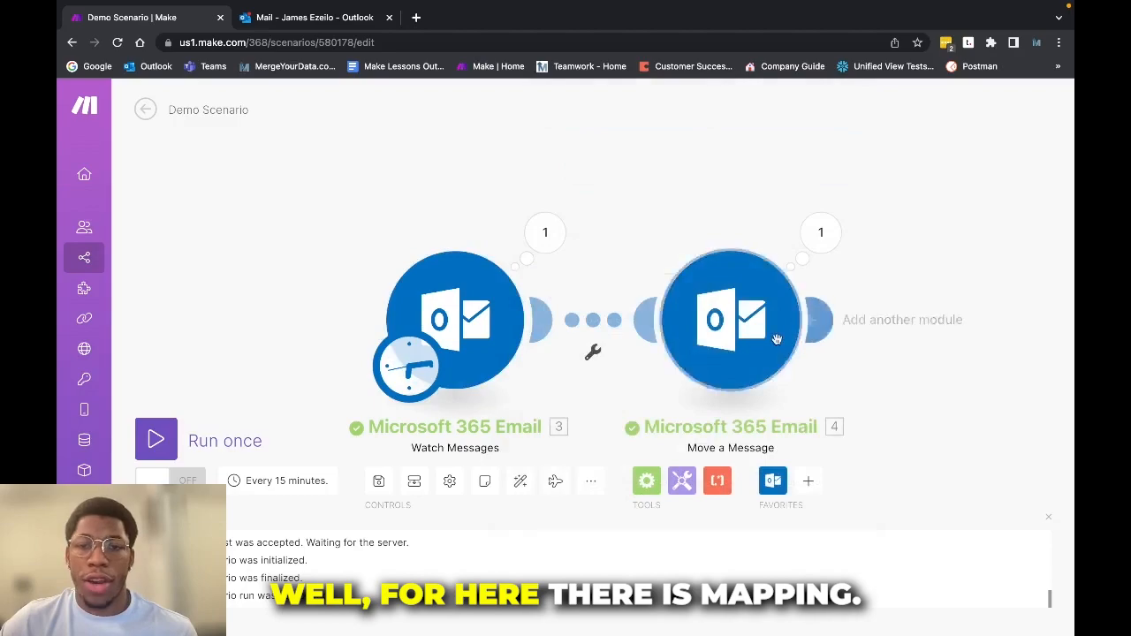
left_click(819, 320)
left_click(564, 314)
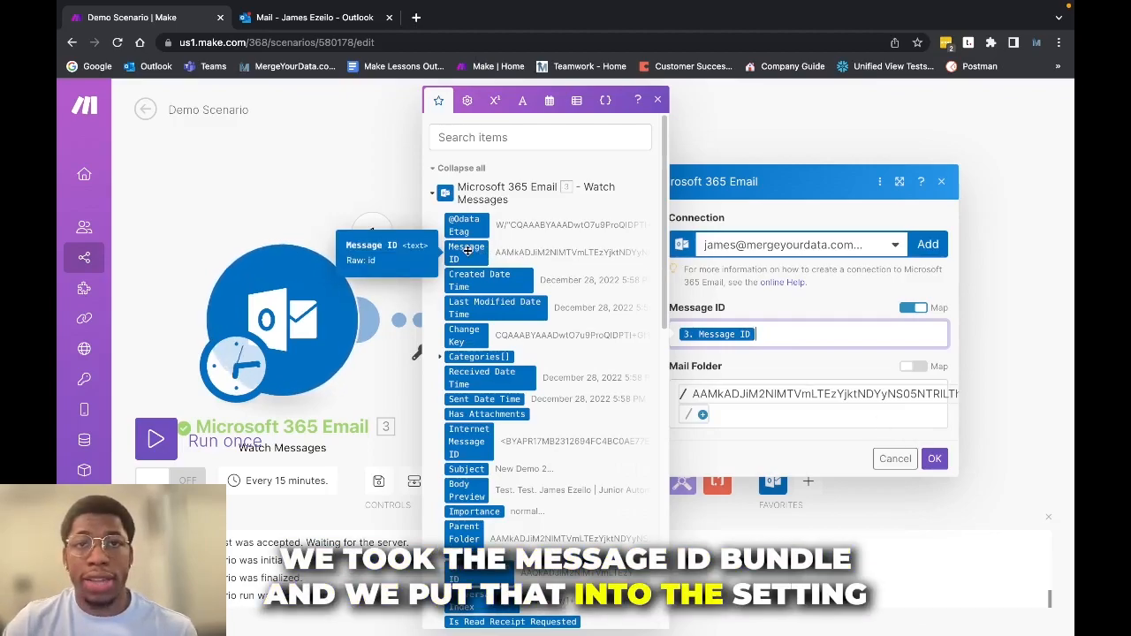
left_click(781, 294)
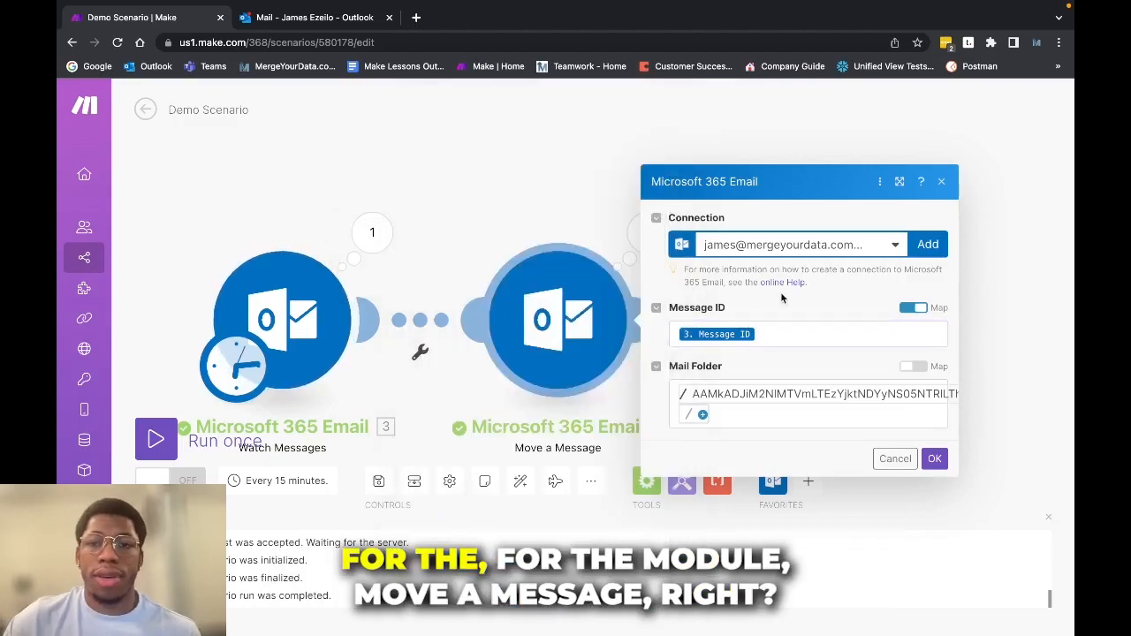
Close the Move a Message settings and compare the highlighted Message ID in that module's input and output bundles.
left_click(934, 459)
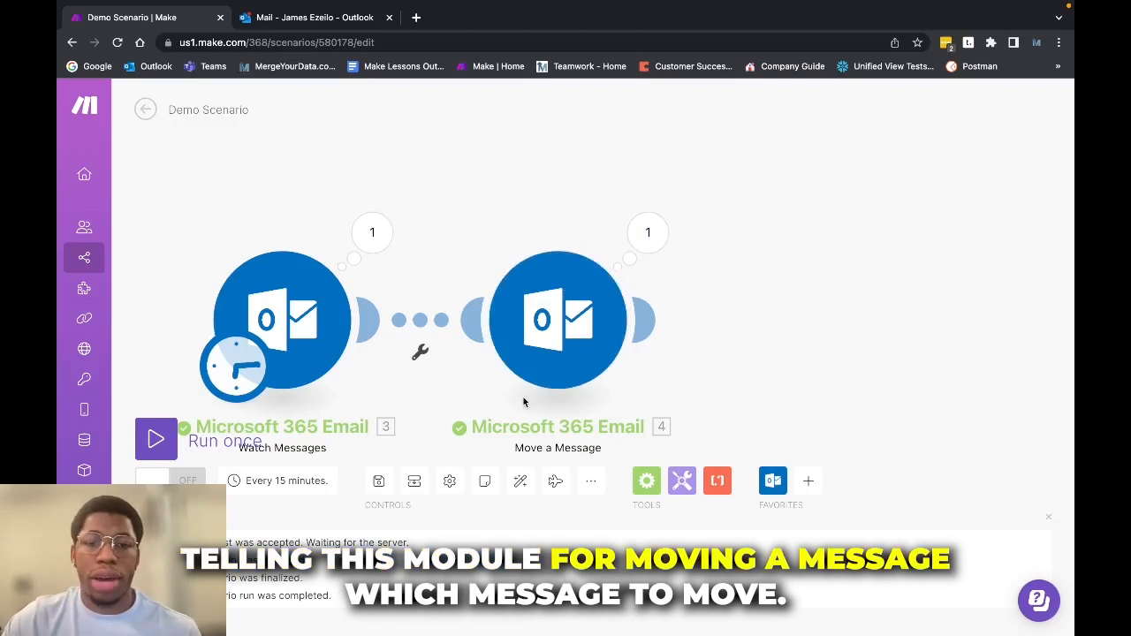
left_click(653, 256)
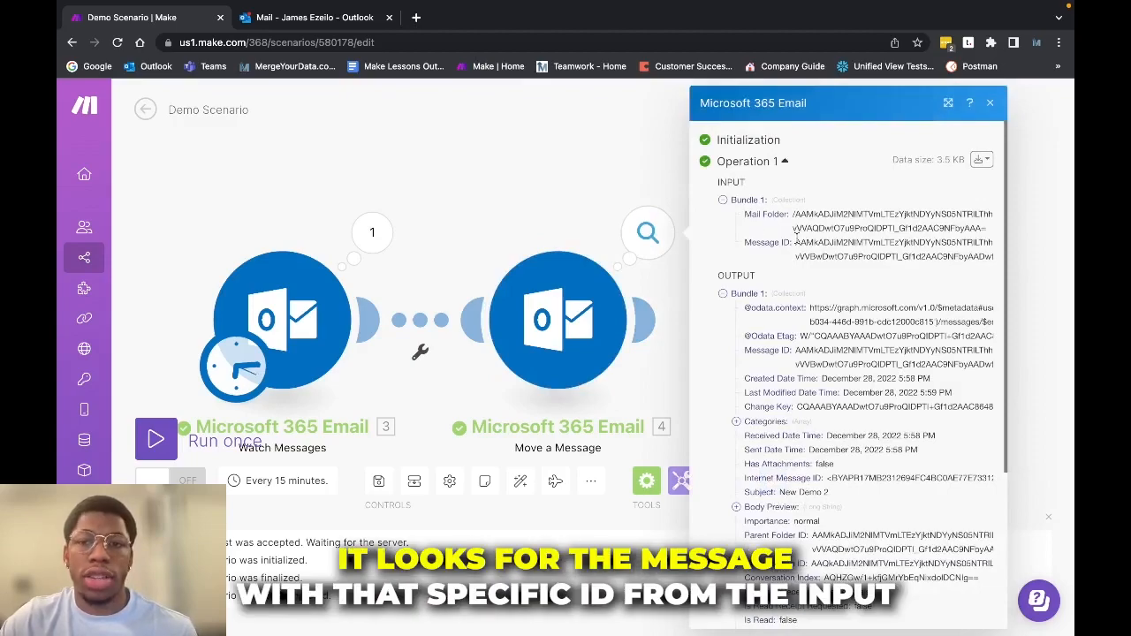
left_click_drag(796, 236, 986, 251)
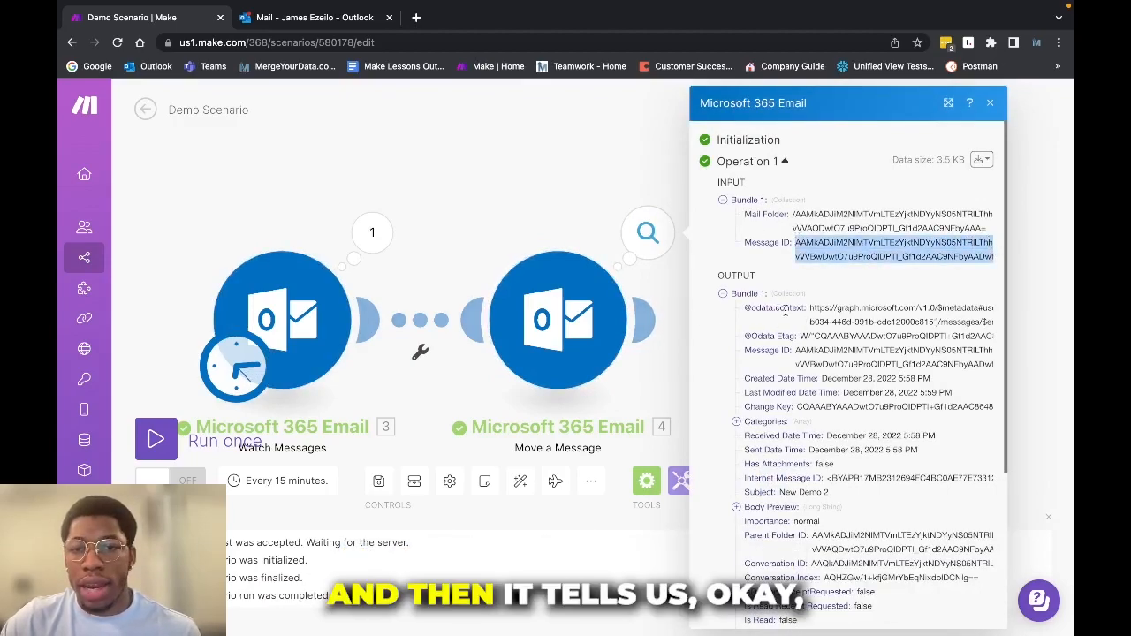
scroll(805, 325, "down", 1)
left_click_drag(795, 335, 992, 351)
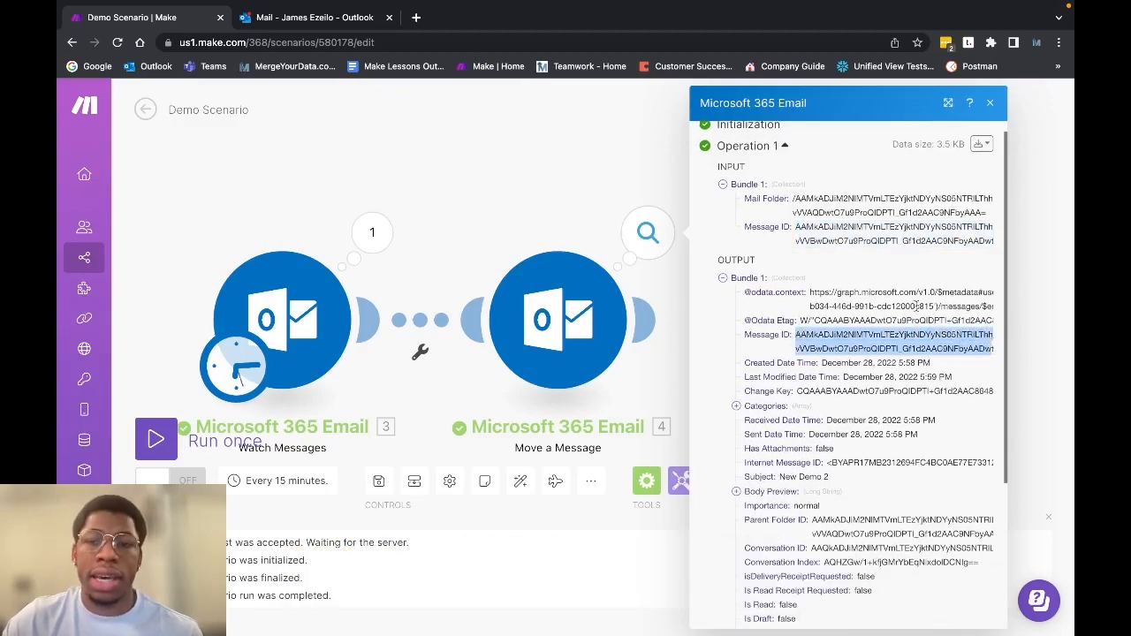
left_click(778, 351)
Highlight the Parent Folder ID in the Move a Message output bundle, then close the results.
scroll(796, 371, "down", 2)
left_click_drag(812, 422, 959, 454)
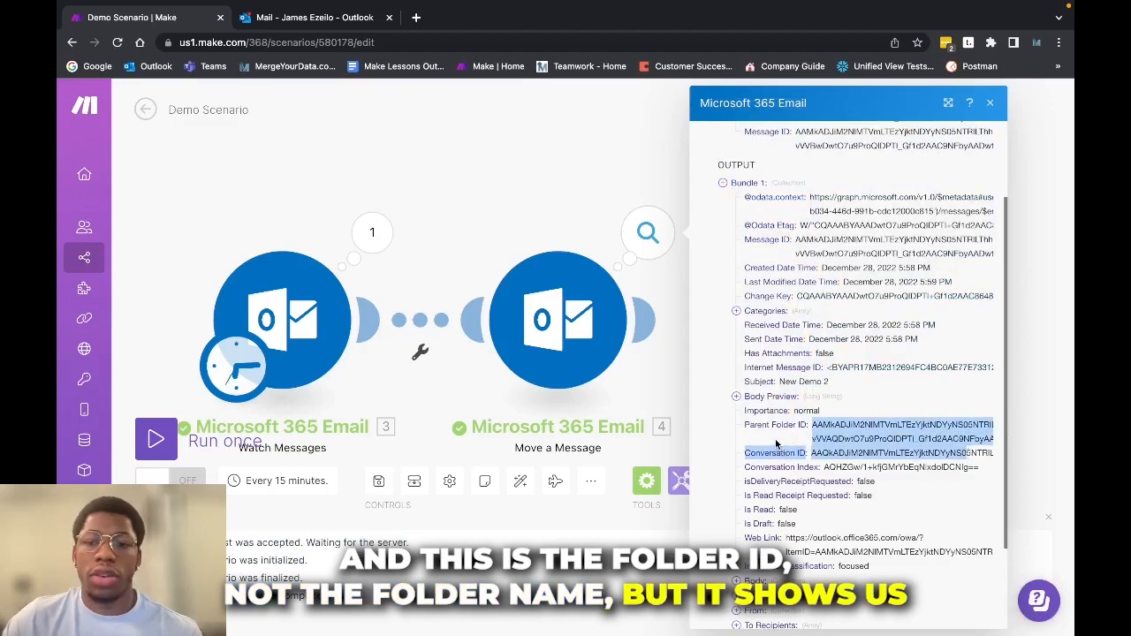
left_click(778, 442)
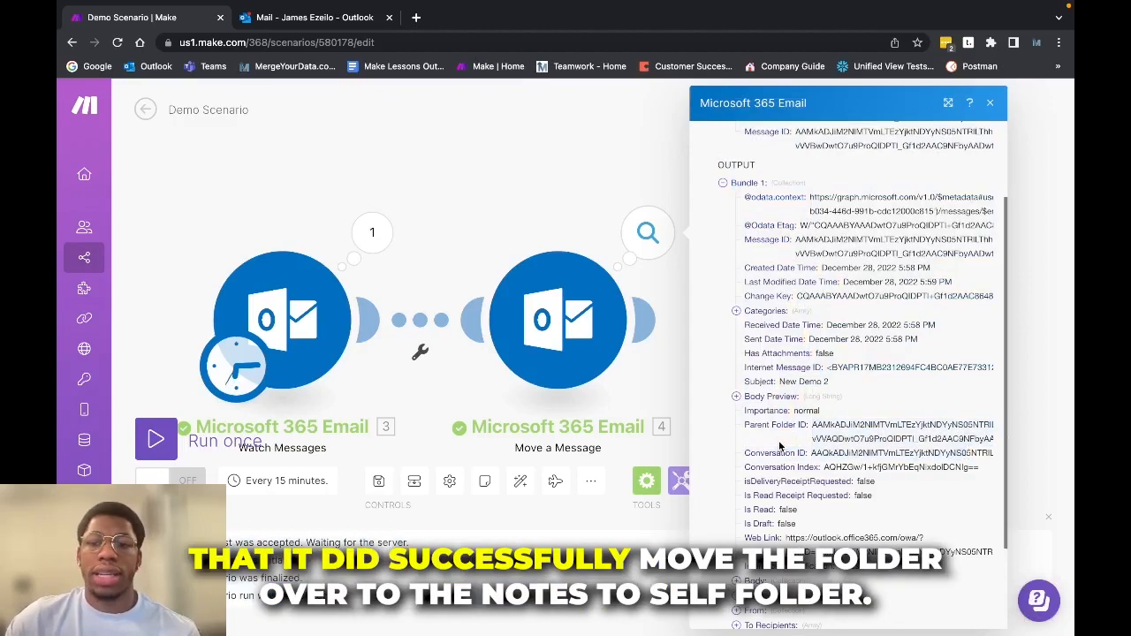
left_click(656, 393)
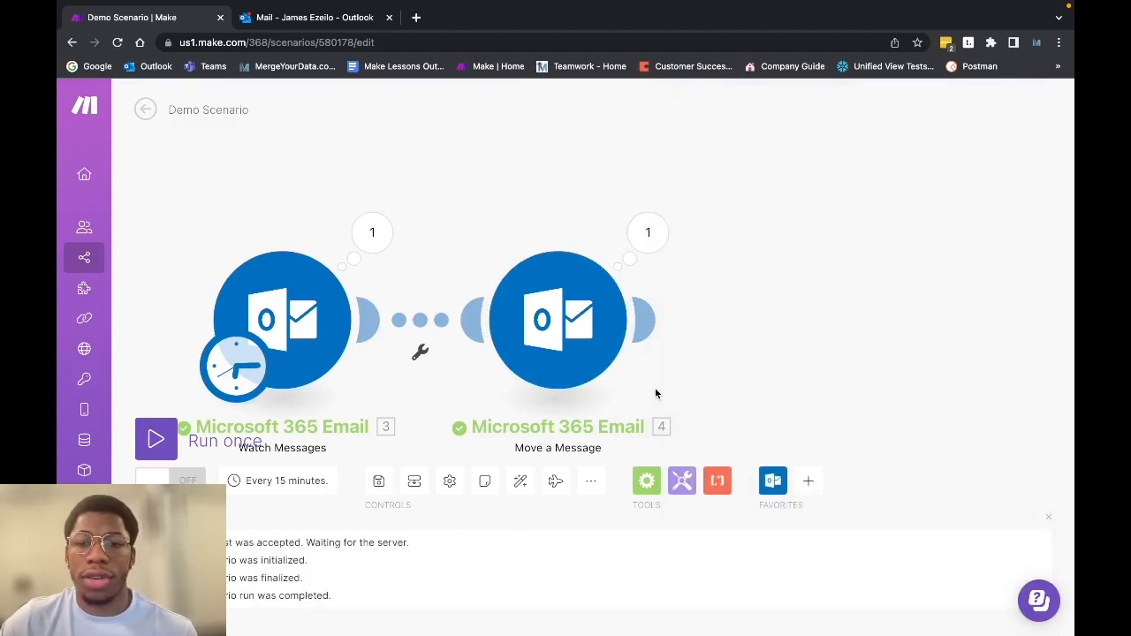
Check the moved email's subject in Outlook, then return to Make and highlight the Subject in the Move a Message output bundle.
left_click(294, 18)
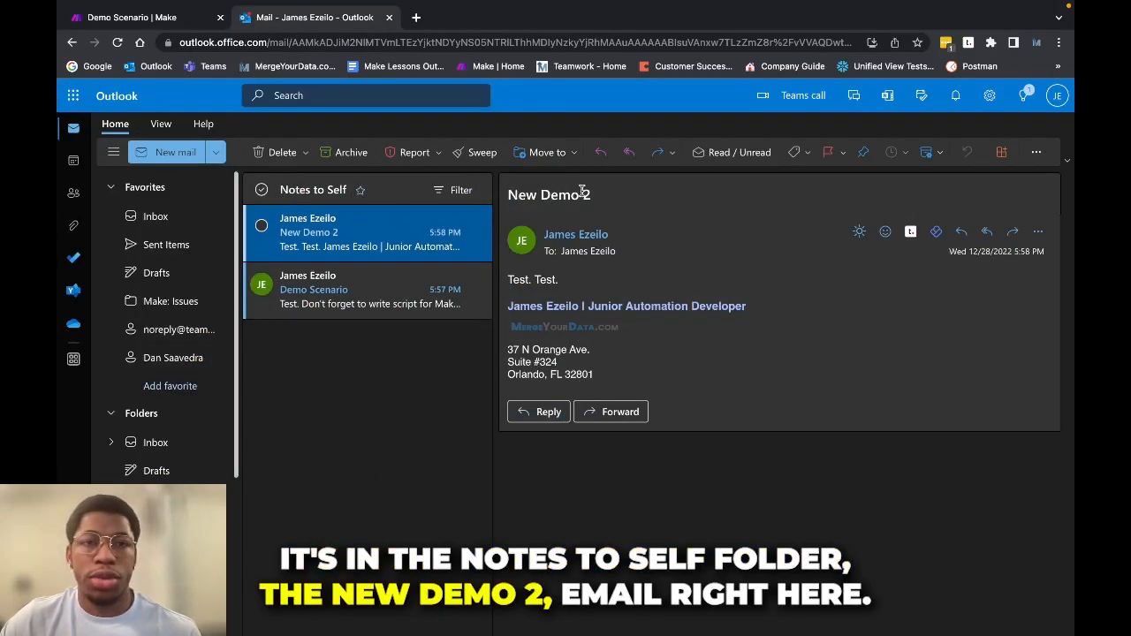
left_click(132, 17)
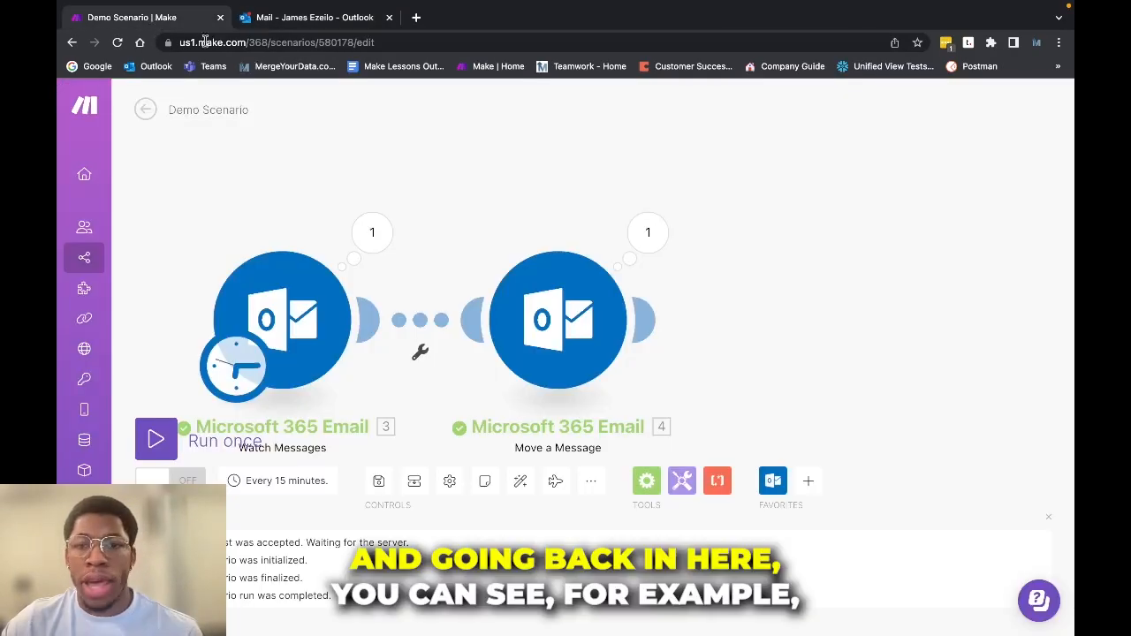
left_click(647, 233)
scroll(793, 406, "down", 2)
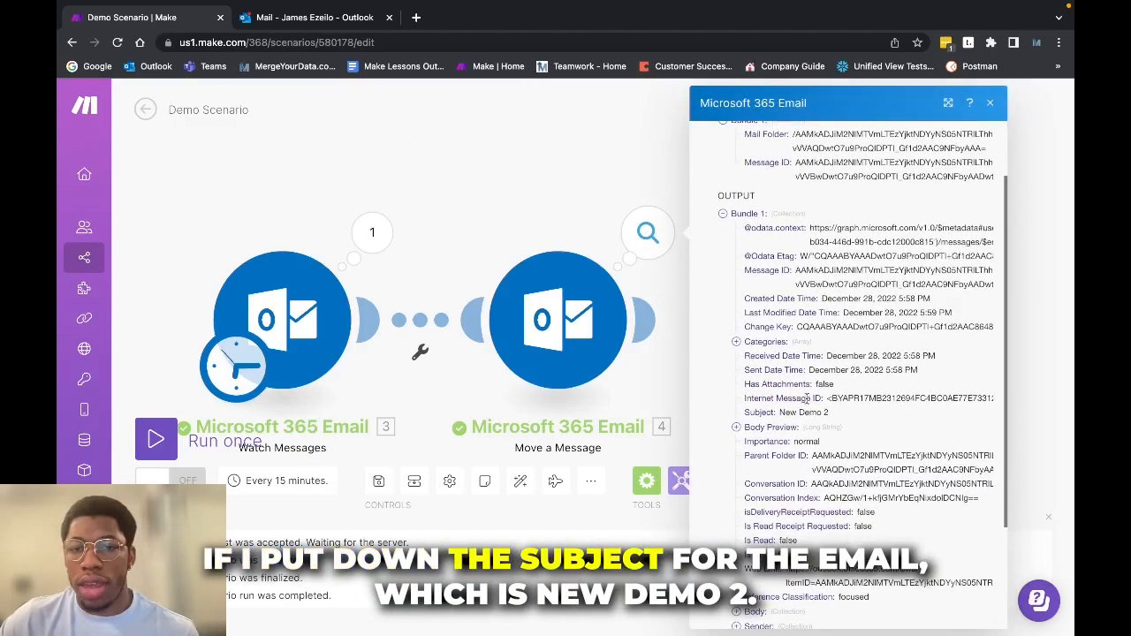
left_click_drag(779, 412, 841, 411)
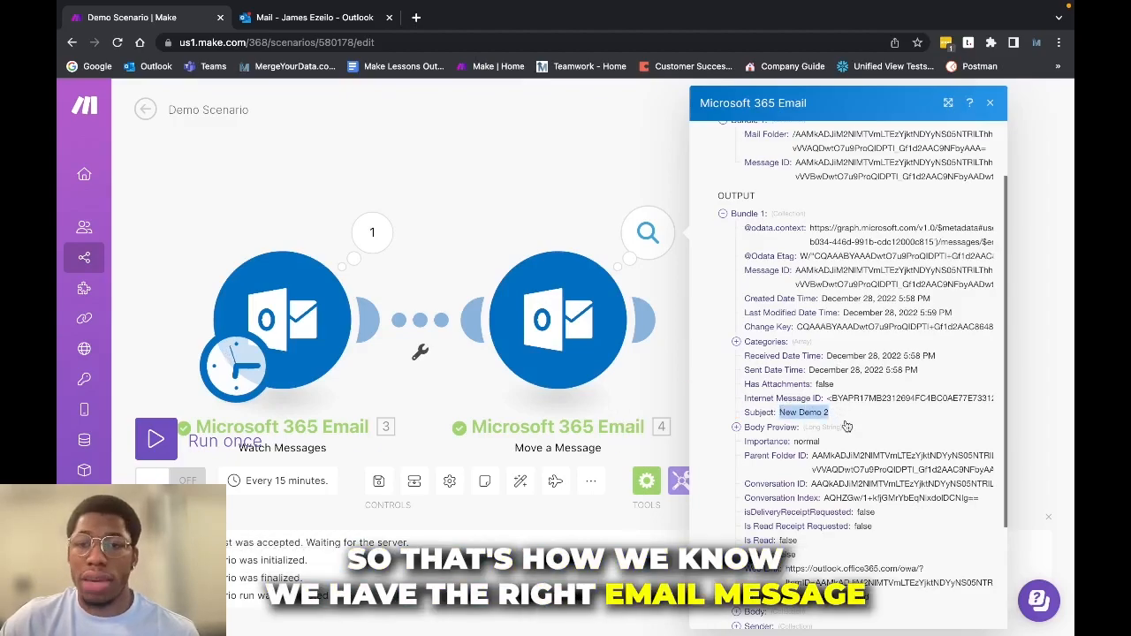
Expand the Body Preview in the Move a Message output bundle to read the email text, then close the results.
left_click(843, 428)
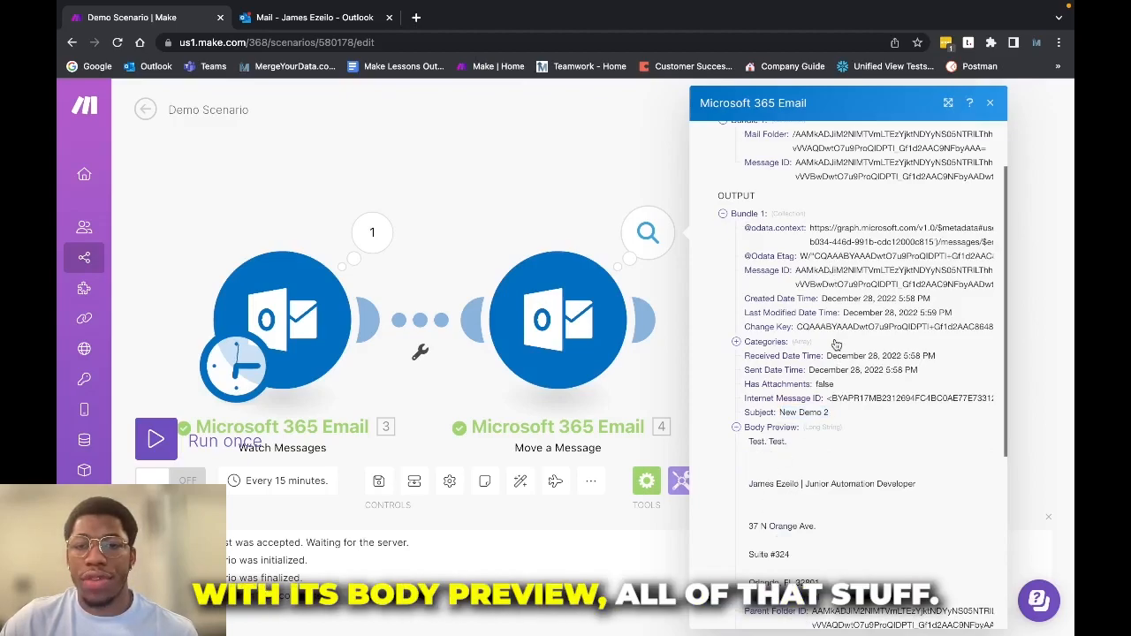
scroll(837, 345, "down", 2)
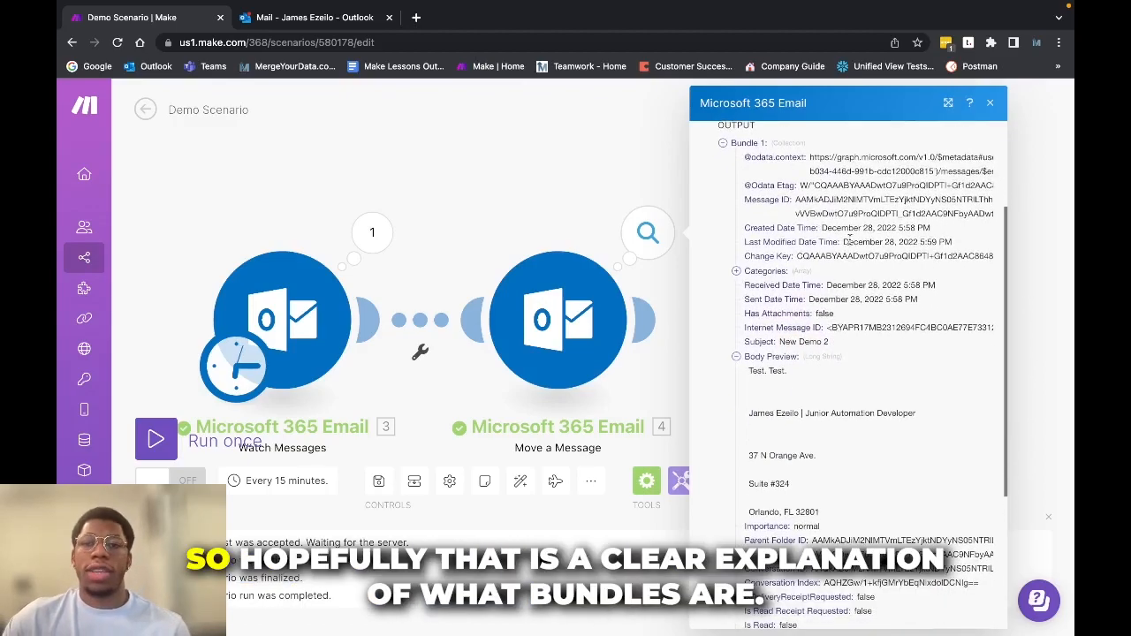
left_click(991, 104)
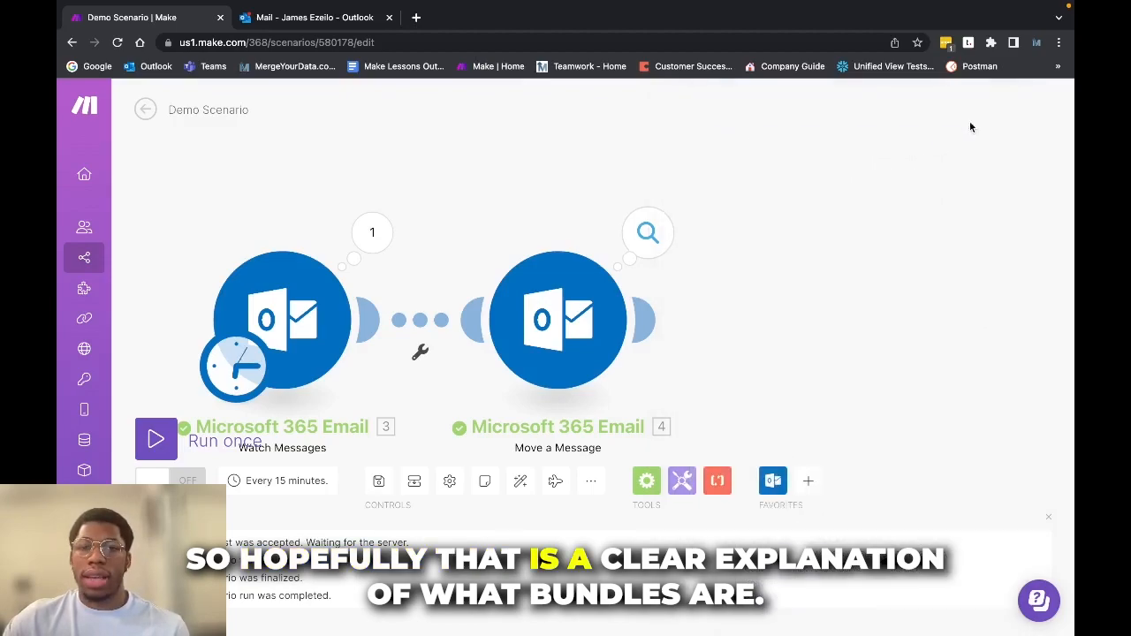
Auto-align the Watch Messages and Move a Message modules on the scenario canvas.
left_click(513, 487)
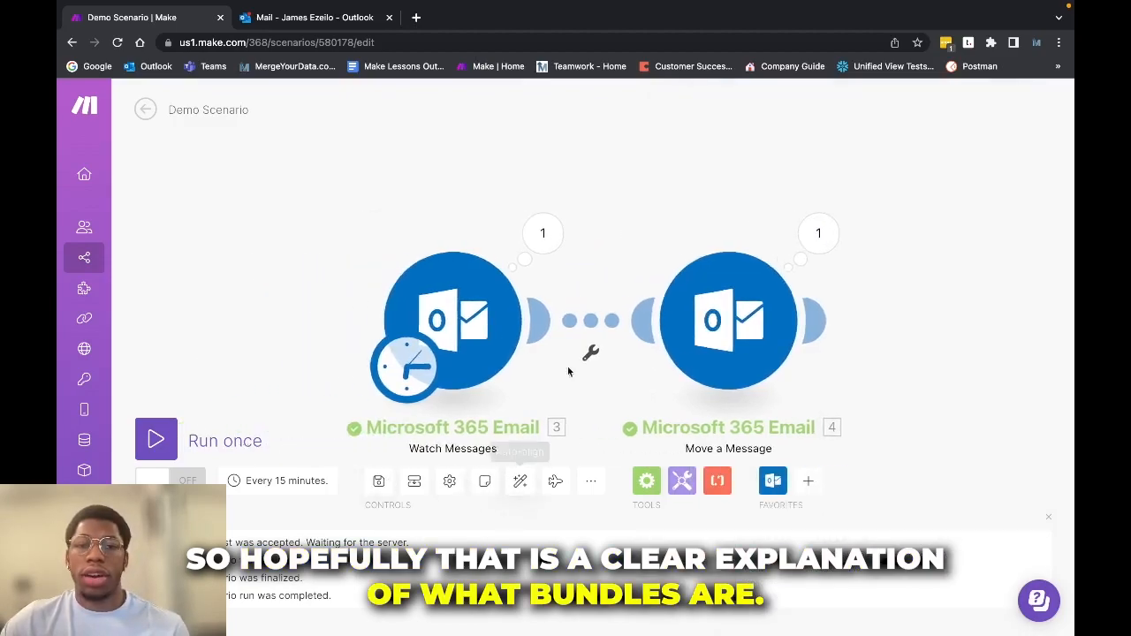